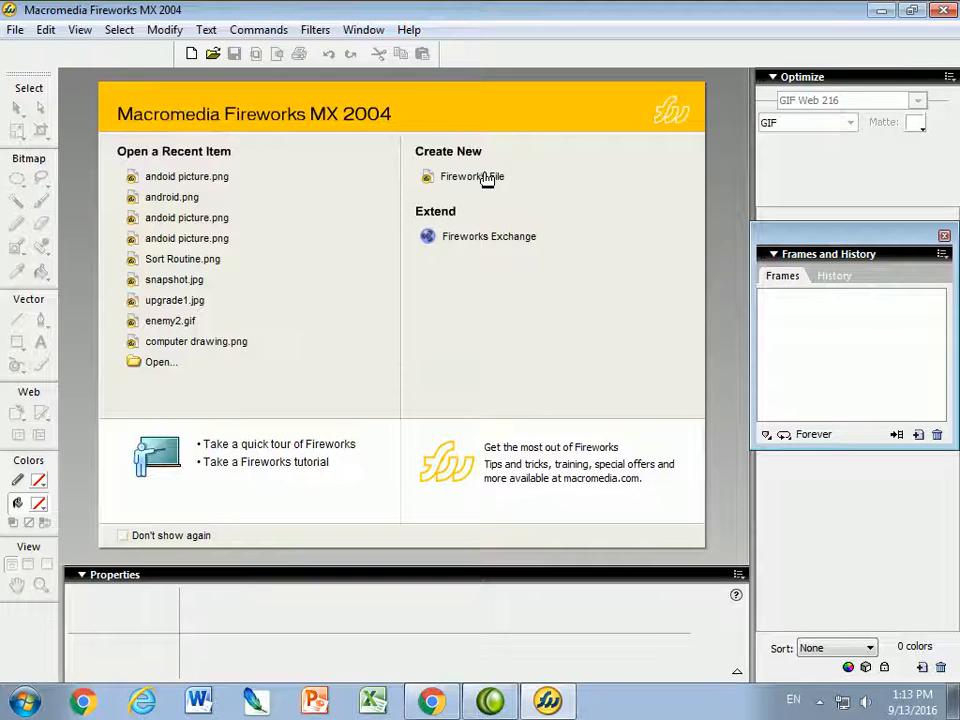
Step: Create a new document 640 pixels wide and 480 pixels high
{"action": "left_click", "coordinate": [478, 180]}
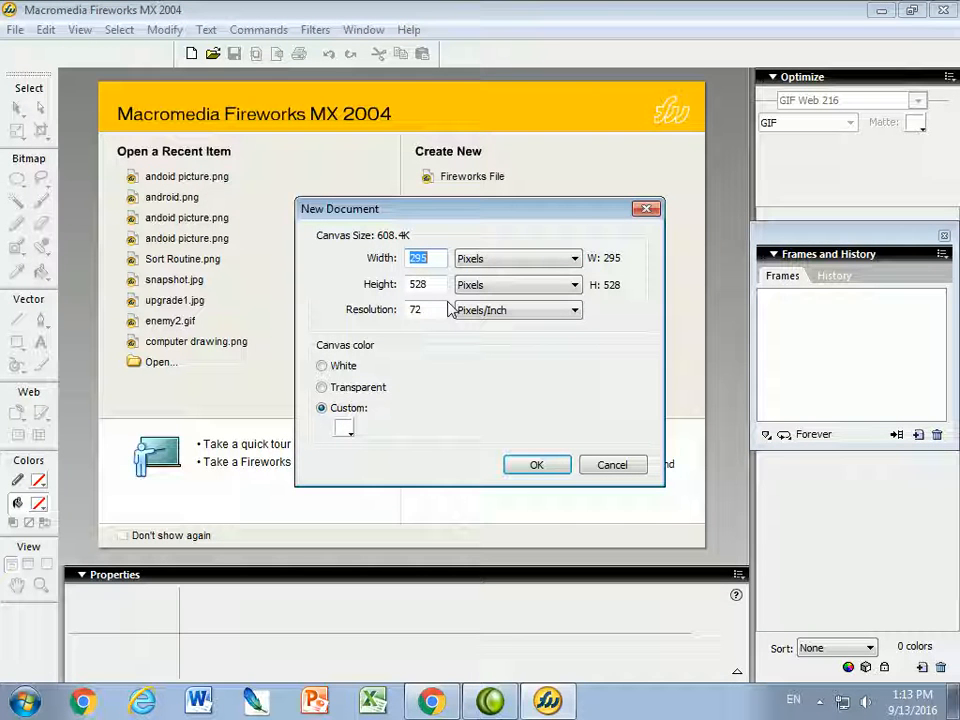
{"action": "type", "text": "640"}
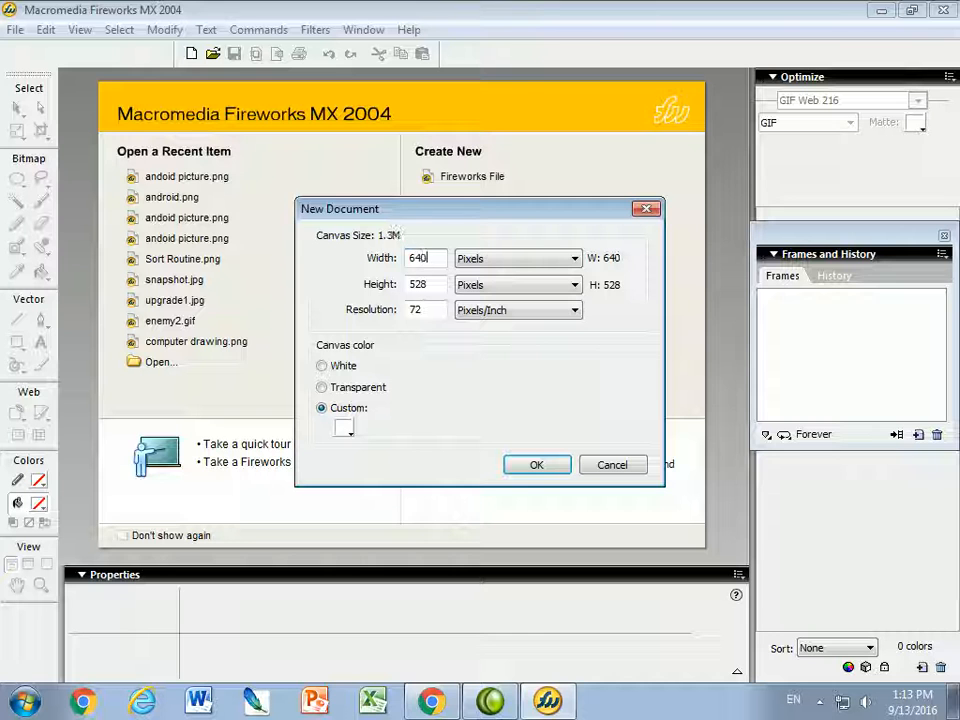
{"action": "key", "text": "Tab"}
{"action": "type", "text": "480"}
{"action": "key", "text": "Return"}
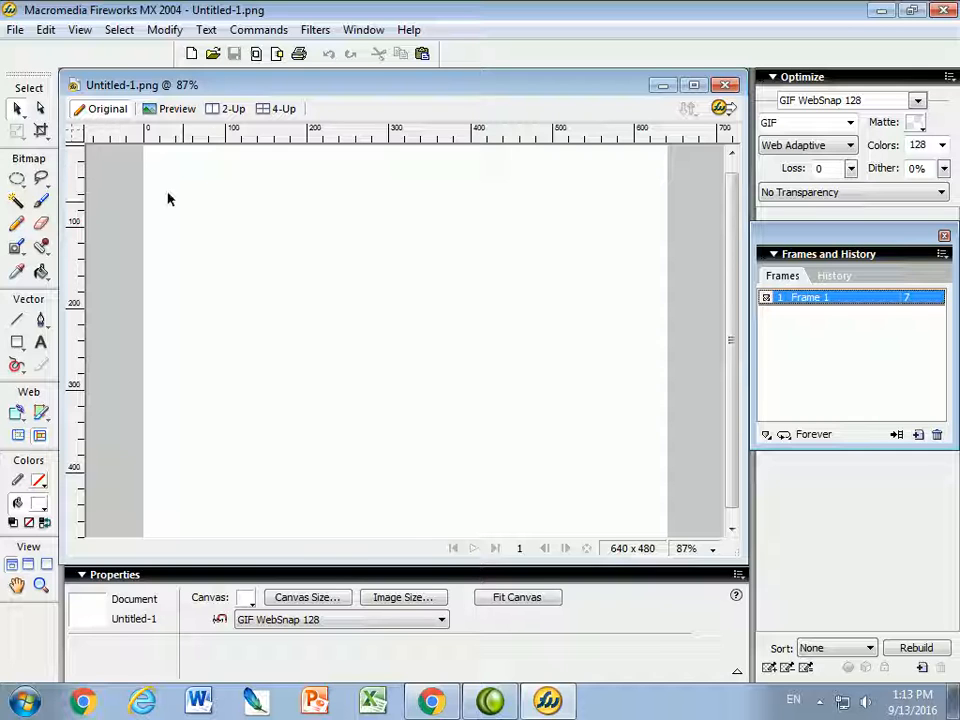
Step: Show the grid on the canvas
{"action": "left_click", "coordinate": [80, 30]}
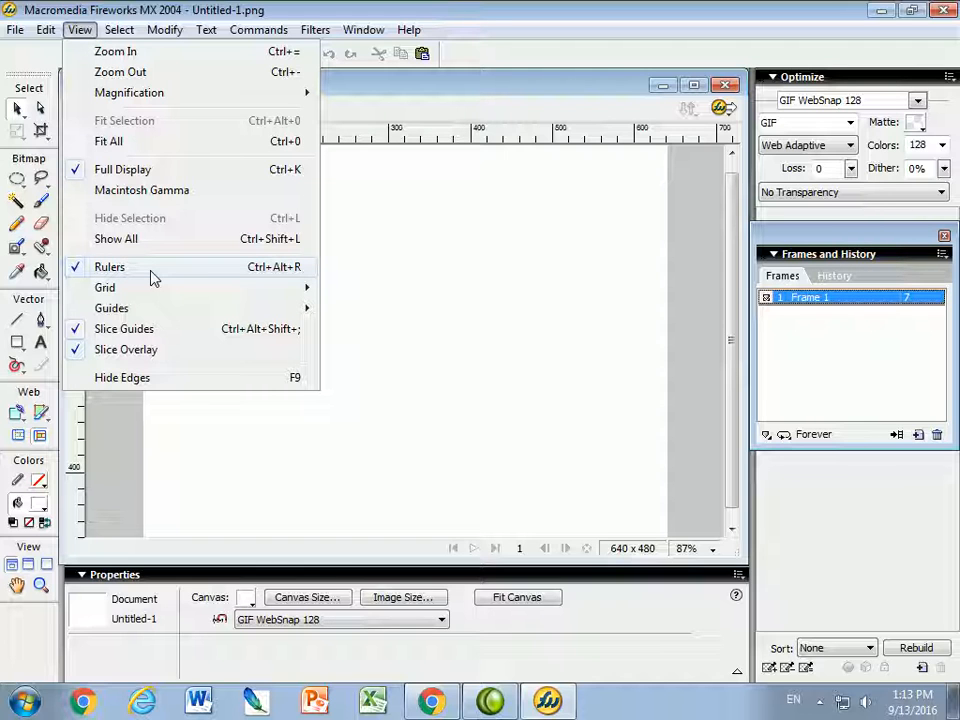
{"action": "mouse_move", "coordinate": [298, 297]}
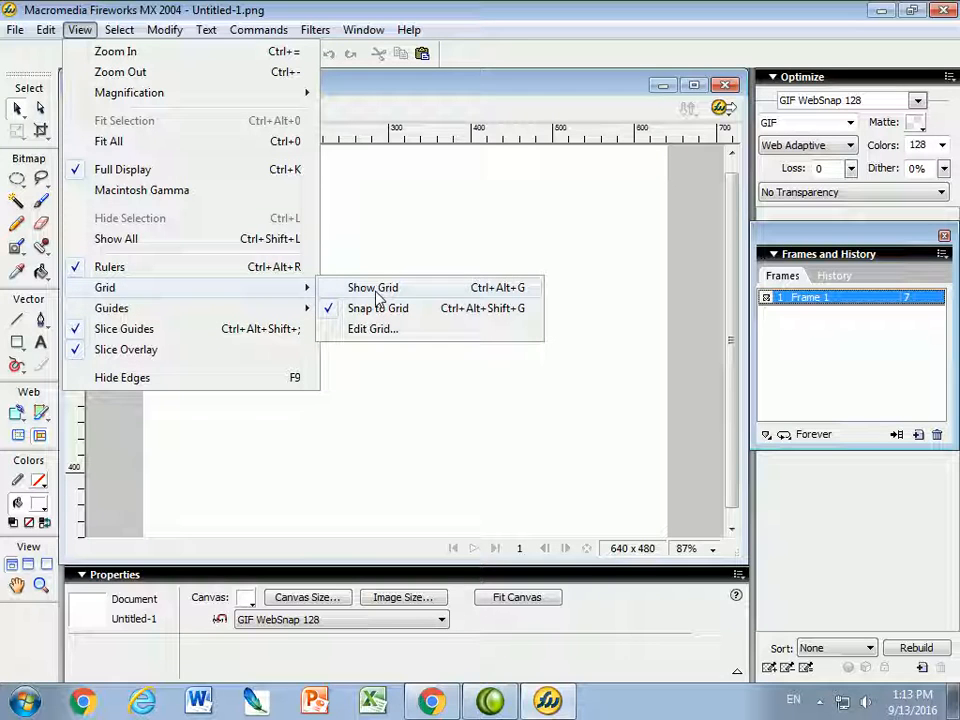
{"action": "left_click", "coordinate": [376, 289]}
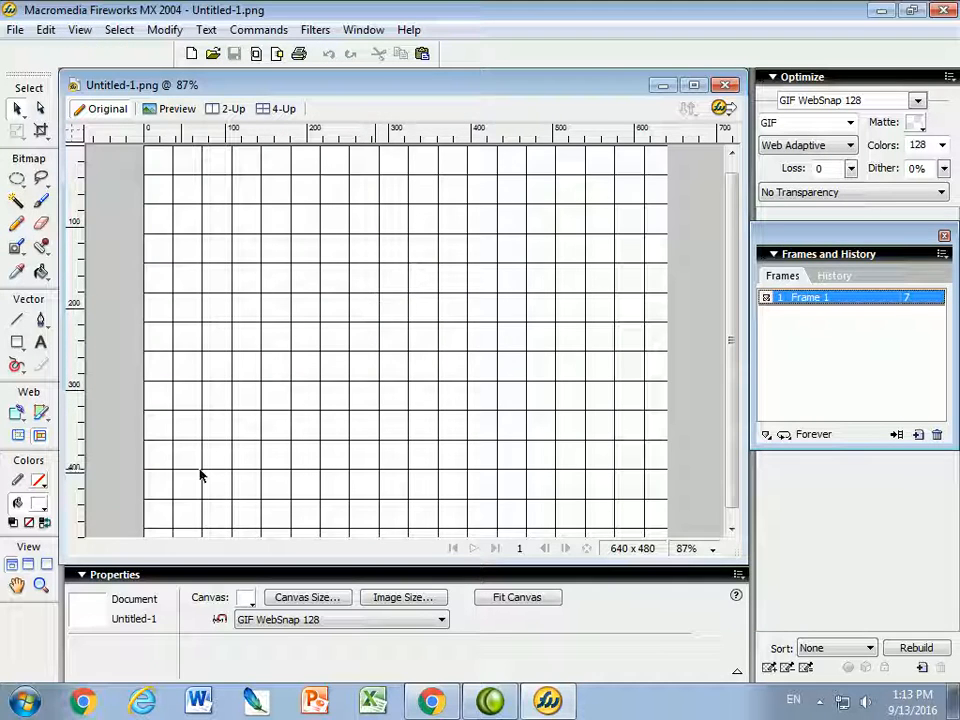
Step: Set the grid spacing to 24 by 24 pixels and the grid color to red
{"action": "left_click", "coordinate": [45, 30]}
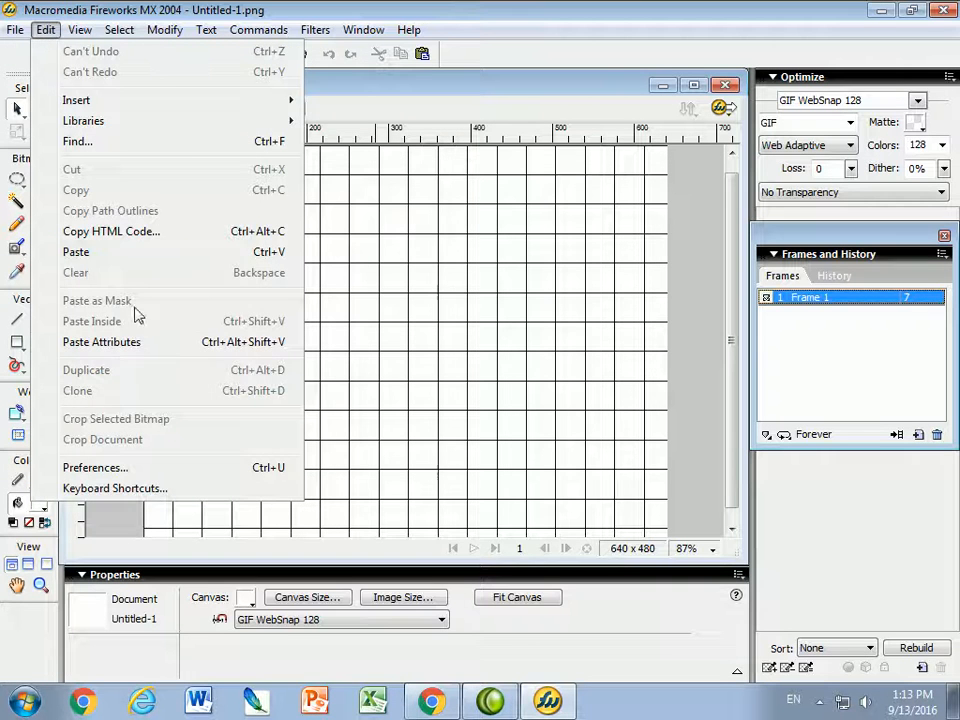
{"action": "mouse_move", "coordinate": [80, 32]}
{"action": "mouse_move", "coordinate": [124, 290]}
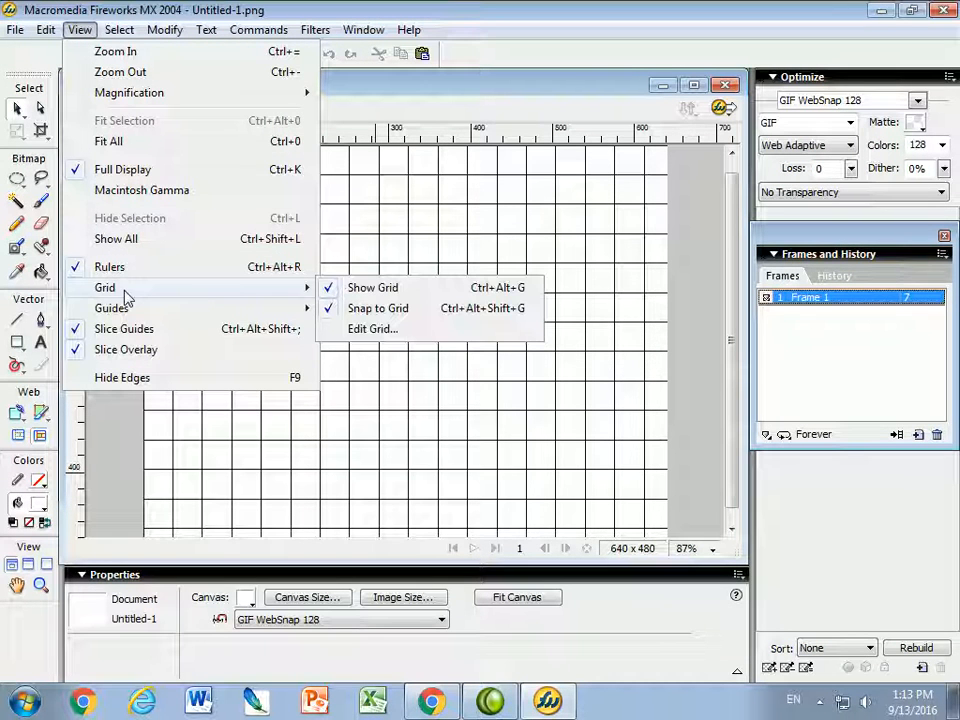
{"action": "left_click", "coordinate": [378, 329]}
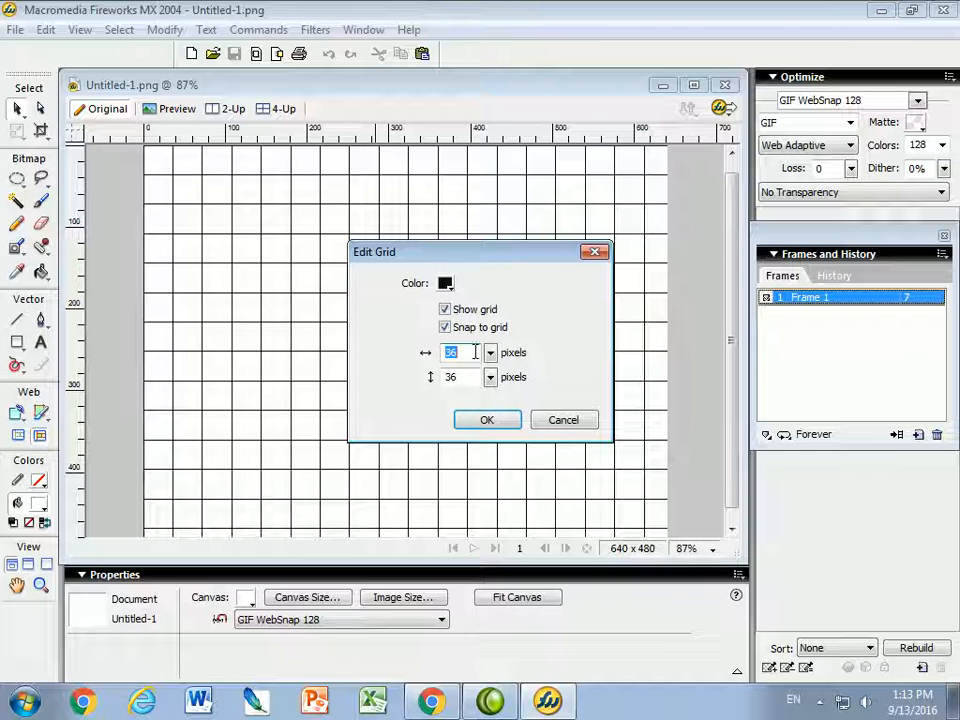
{"action": "type", "text": "24"}
{"action": "key", "text": "Tab"}
{"action": "type", "text": "24"}
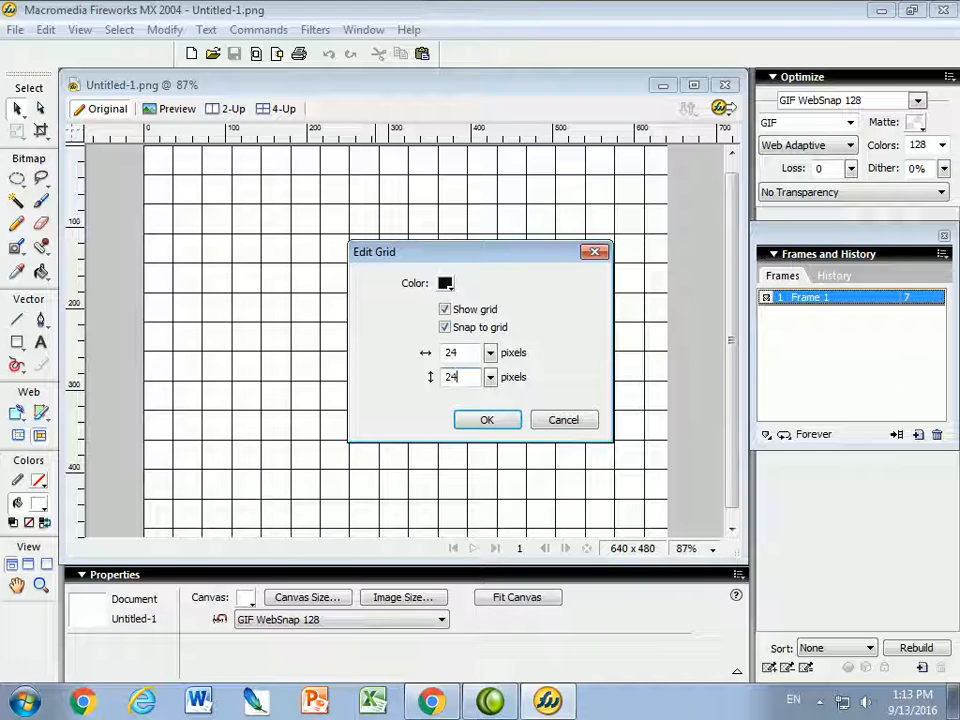
{"action": "left_click", "coordinate": [446, 283]}
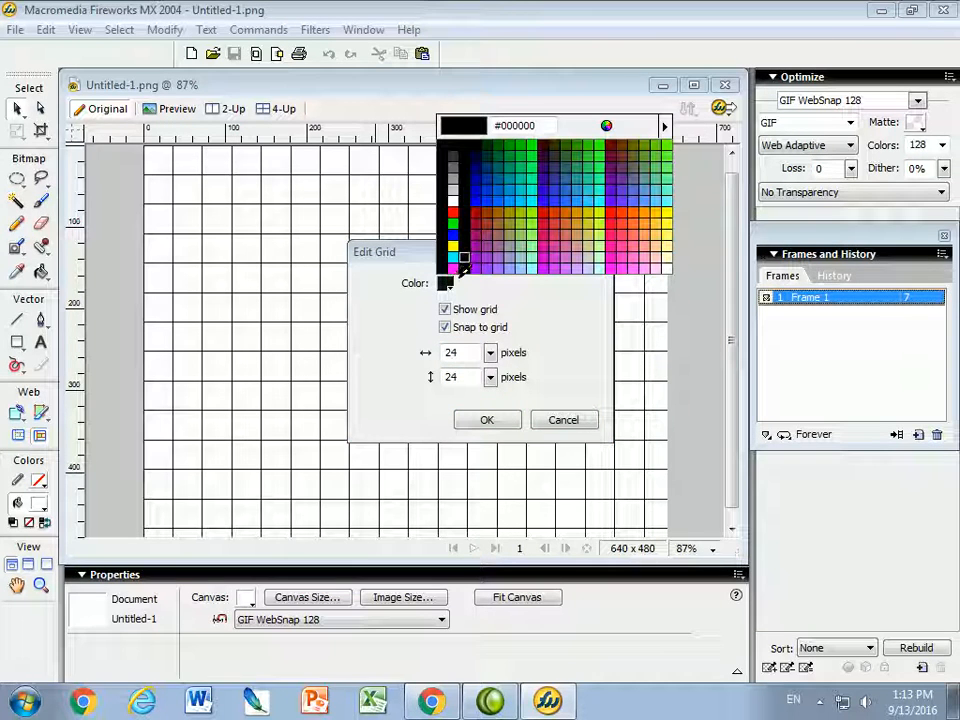
{"action": "left_click", "coordinate": [462, 205]}
{"action": "left_click", "coordinate": [486, 420]}
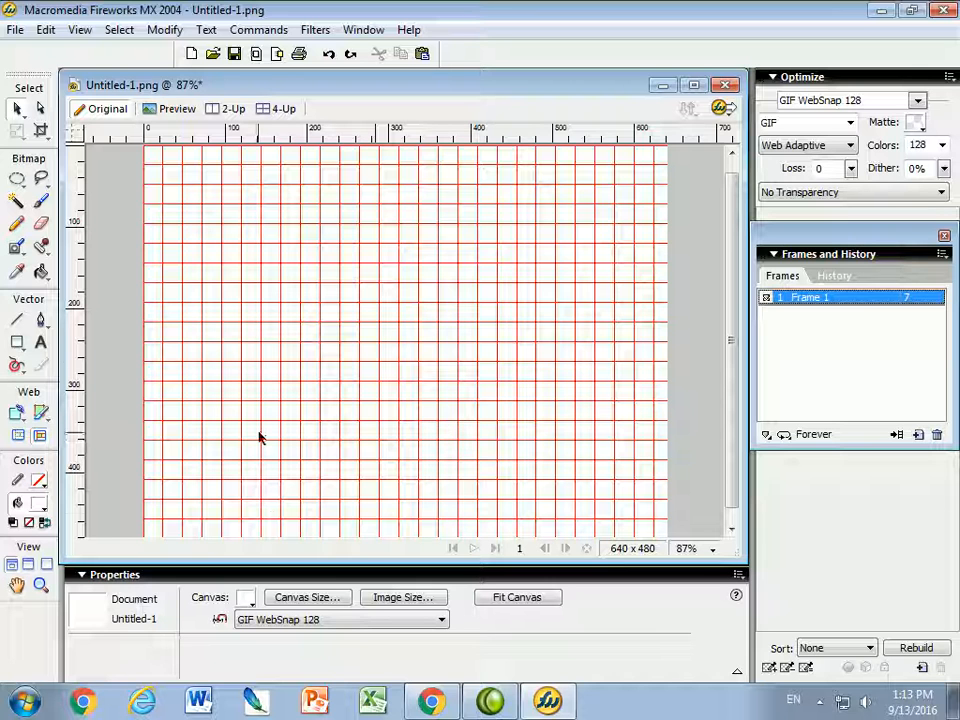
Step: Draw a horizontal line about 216 pixels long near the canvas center and make its stroke black
{"action": "left_click", "coordinate": [17, 319]}
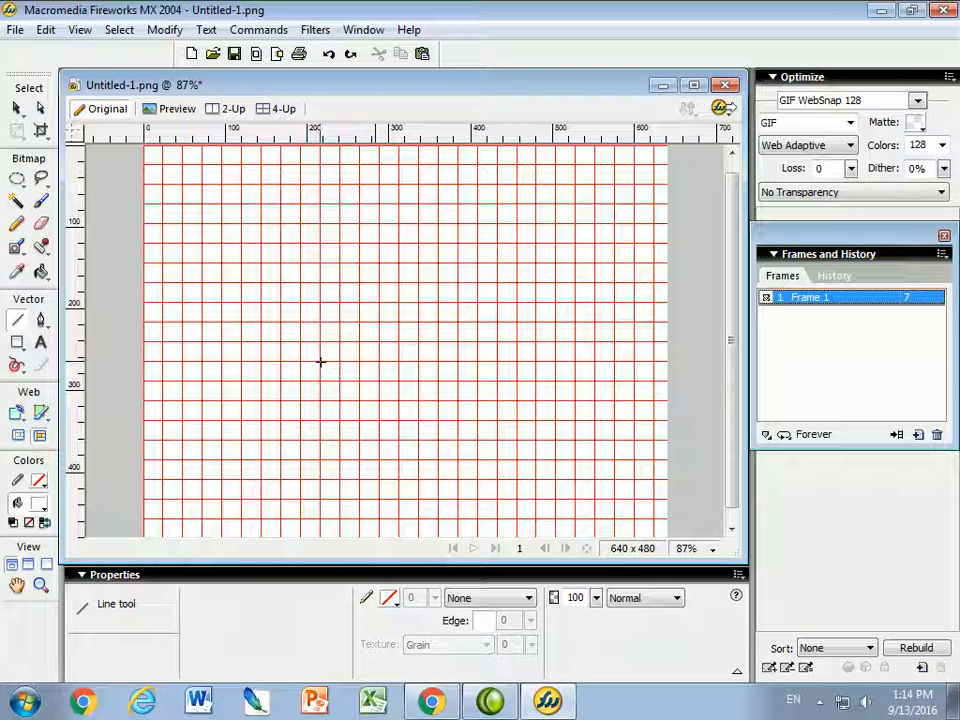
{"action": "left_click_drag", "start_coordinate": [320, 361], "coordinate": [497, 362]}
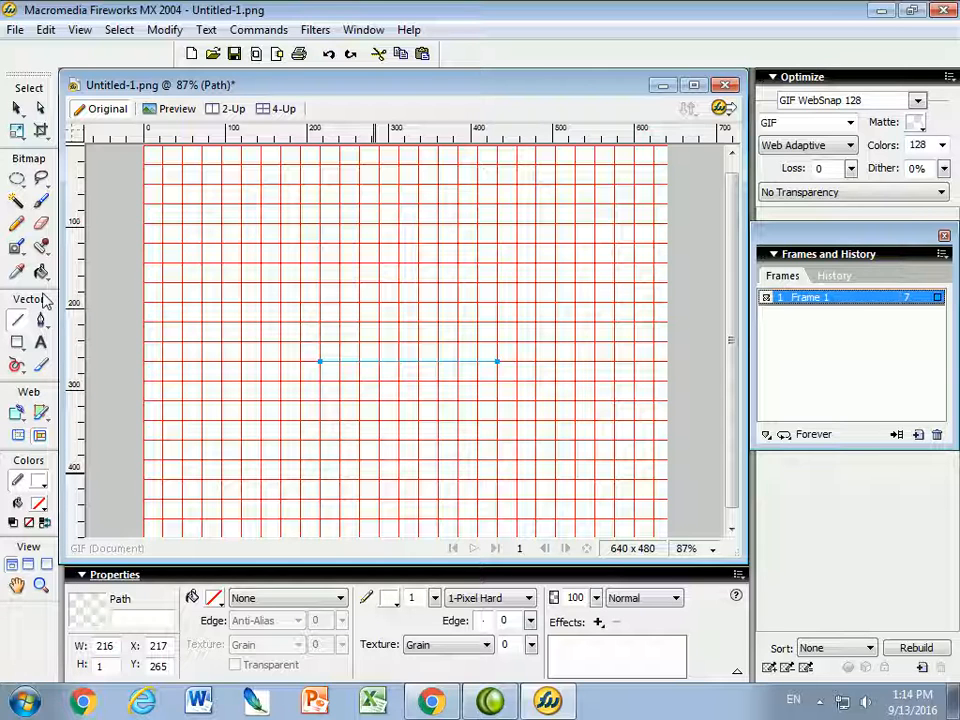
{"action": "left_click", "coordinate": [390, 600]}
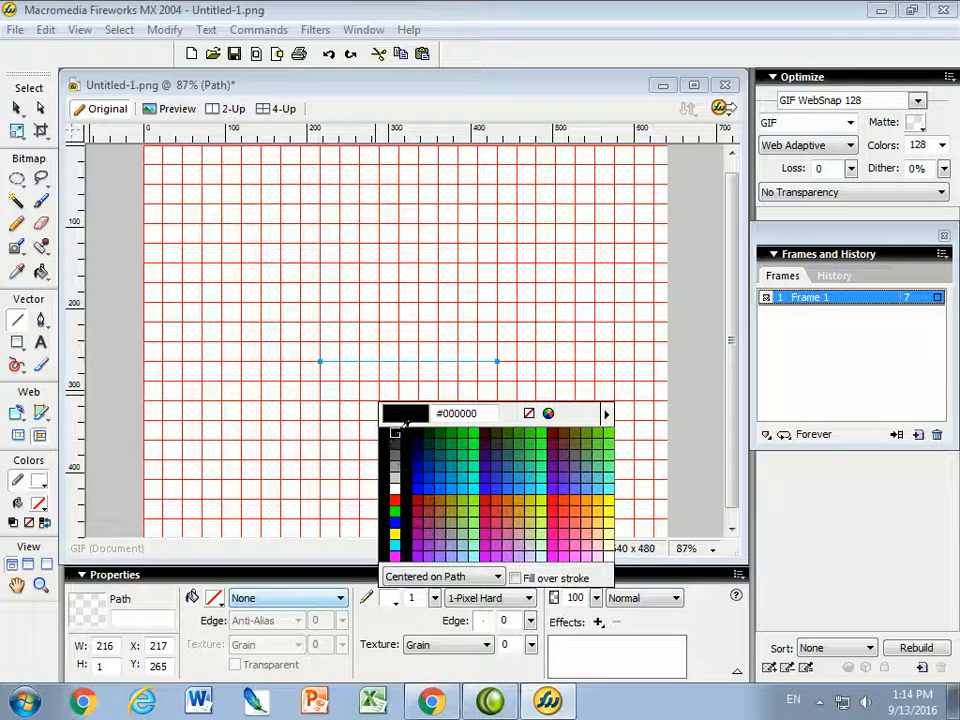
{"action": "left_click", "coordinate": [397, 460]}
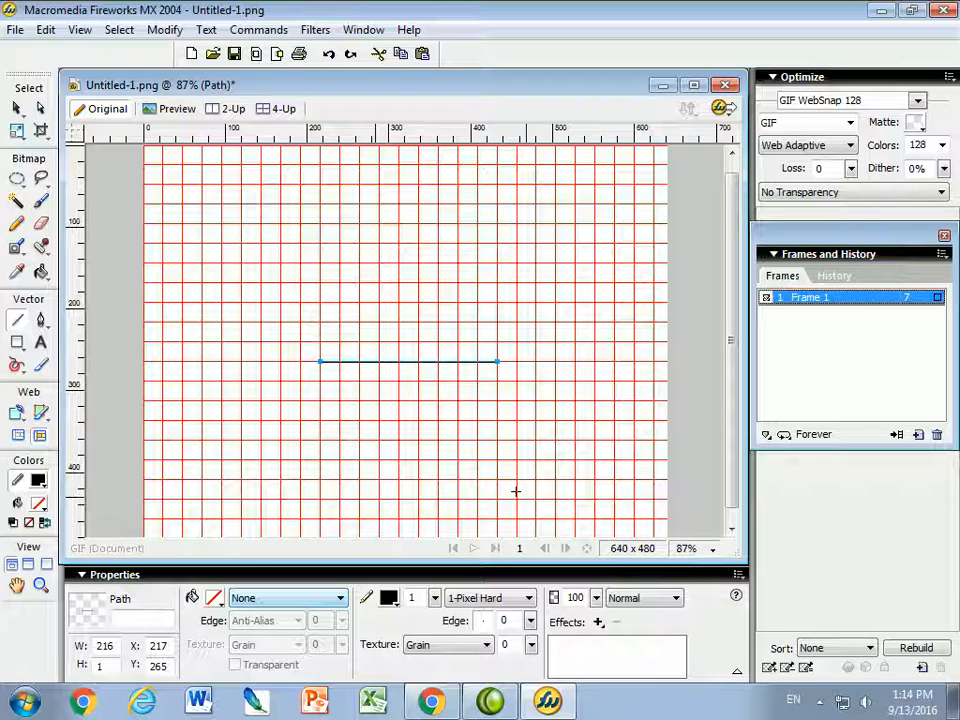
Step: Draw an unfilled ellipse about 168 pixels wide and 192 pixels high, centered on the horizontal line
{"action": "left_click", "coordinate": [17, 343]}
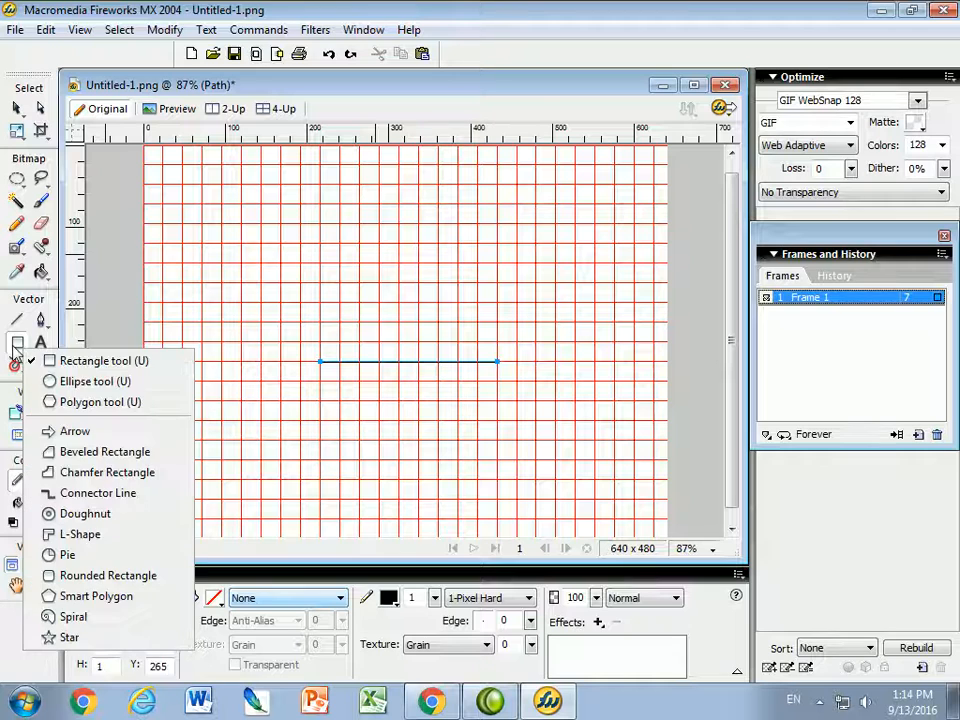
{"action": "left_click", "coordinate": [90, 383]}
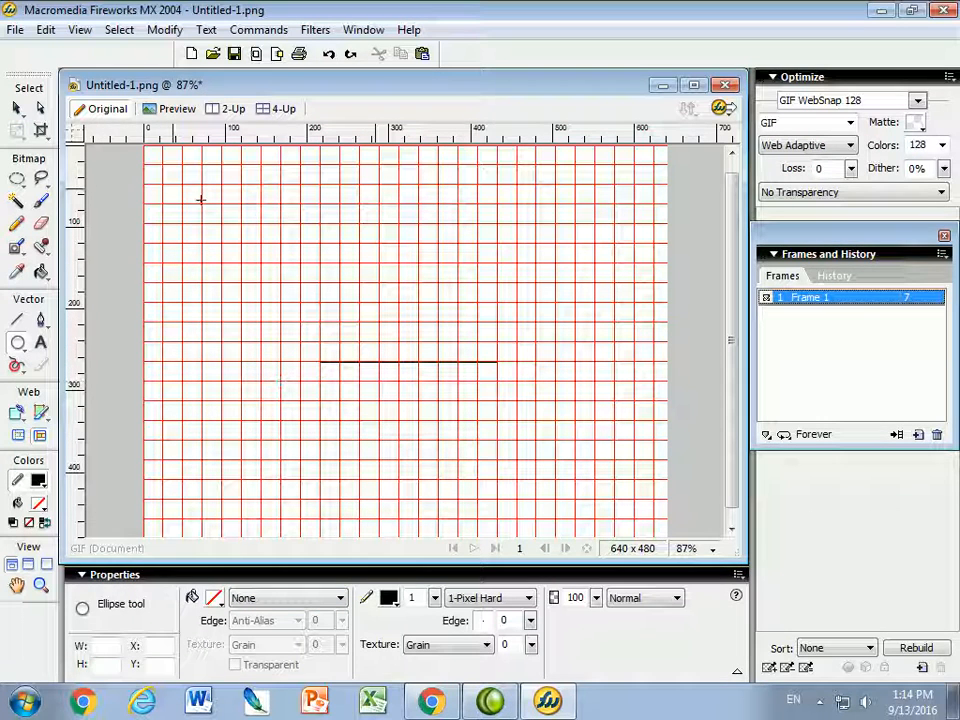
{"action": "left_click", "coordinate": [80, 30]}
{"action": "mouse_move", "coordinate": [102, 292]}
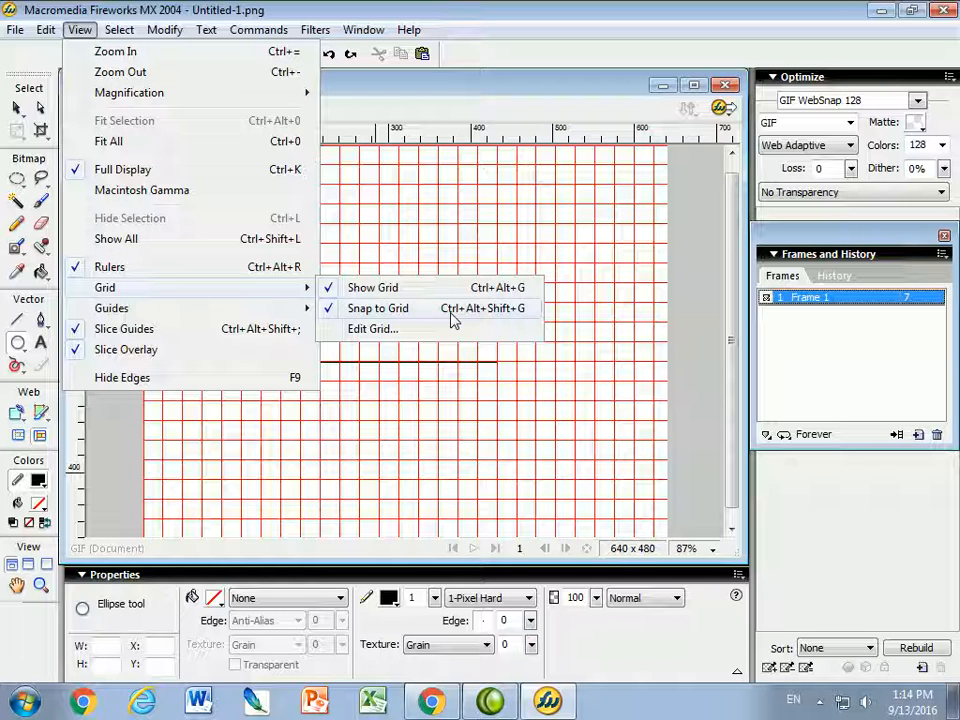
{"action": "left_click", "coordinate": [214, 530]}
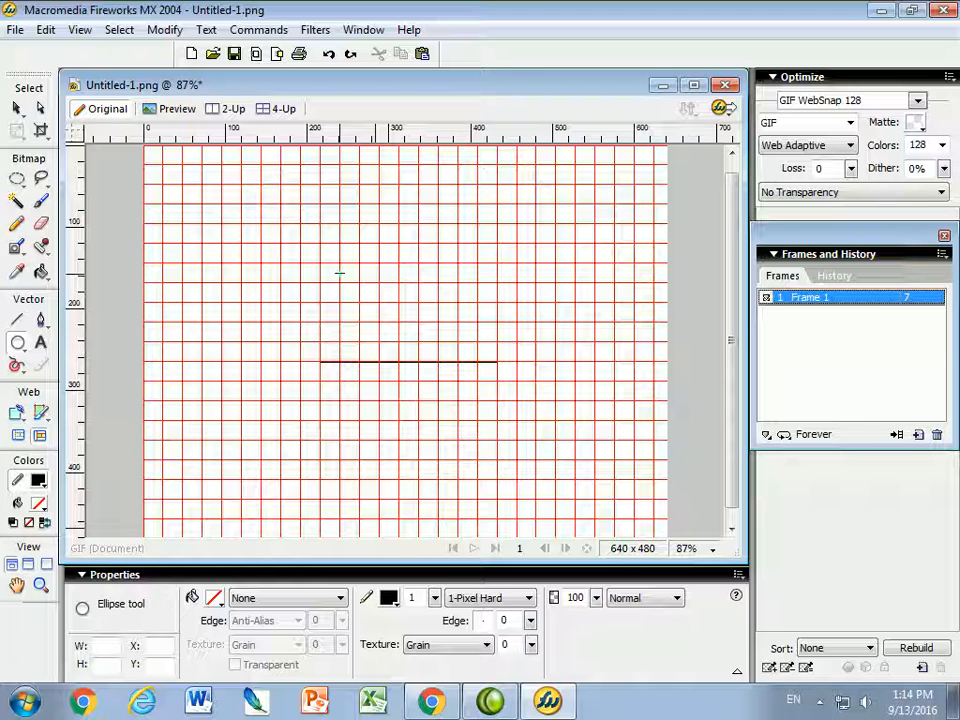
{"action": "left_click_drag", "start_coordinate": [339, 283], "coordinate": [480, 442]}
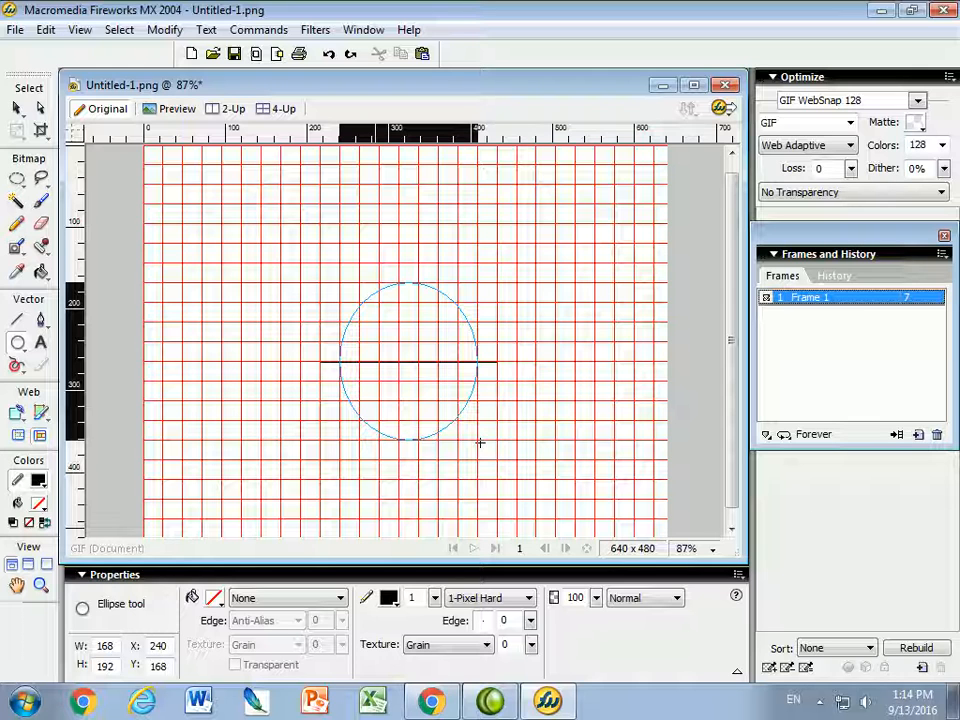
{"action": "left_click_drag", "start_coordinate": [480, 442], "coordinate": [480, 443]}
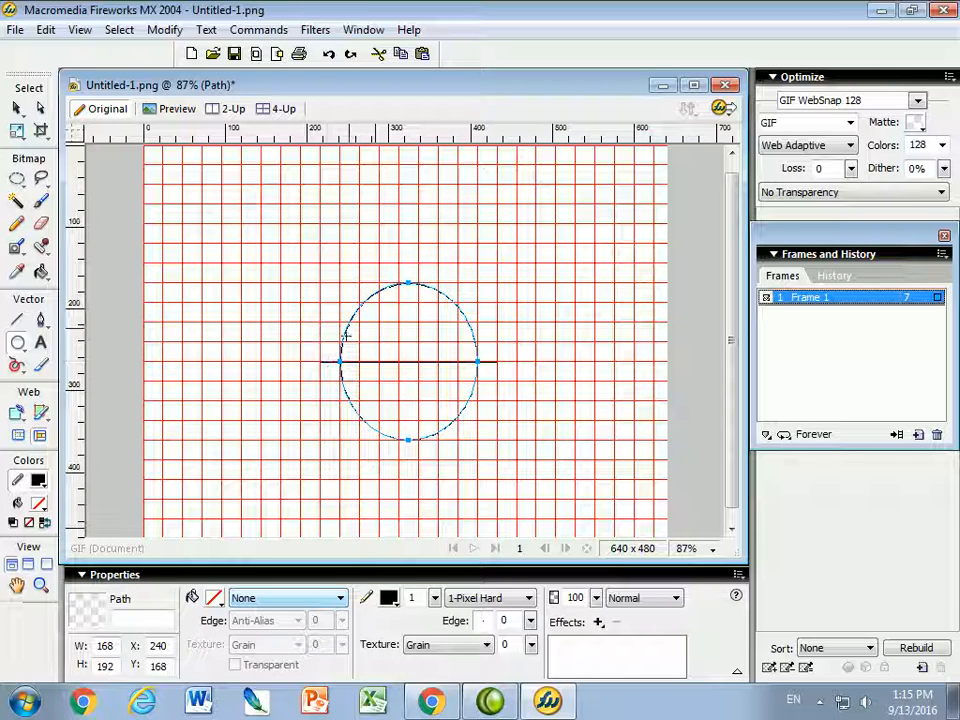
Step: Clone the horizontal line that crosses the ellipse
{"action": "left_click", "coordinate": [17, 109]}
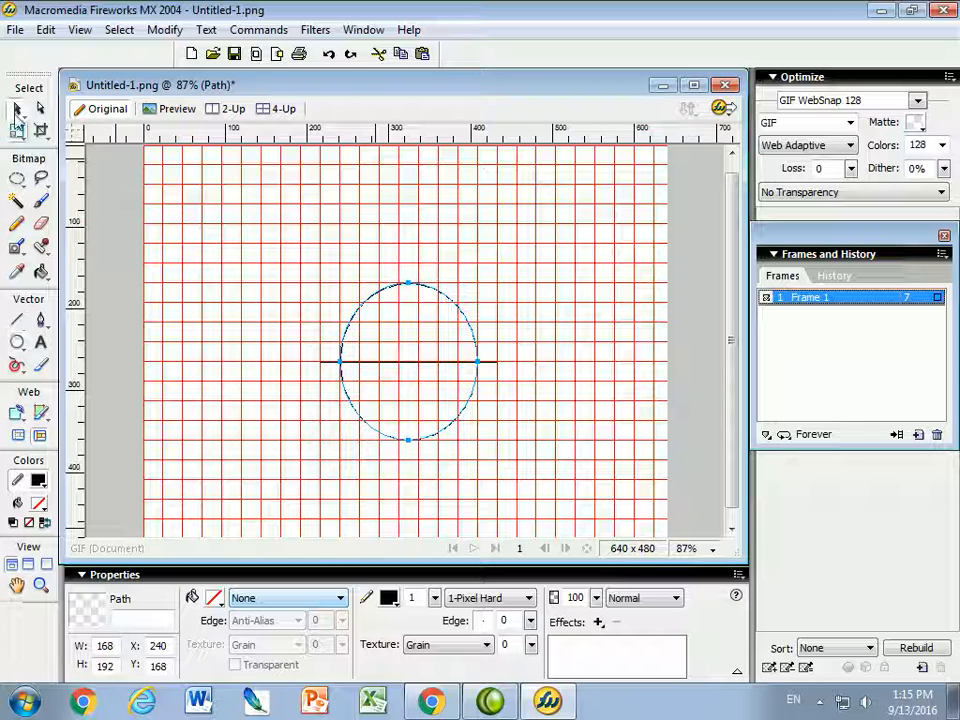
{"action": "left_click", "coordinate": [394, 362]}
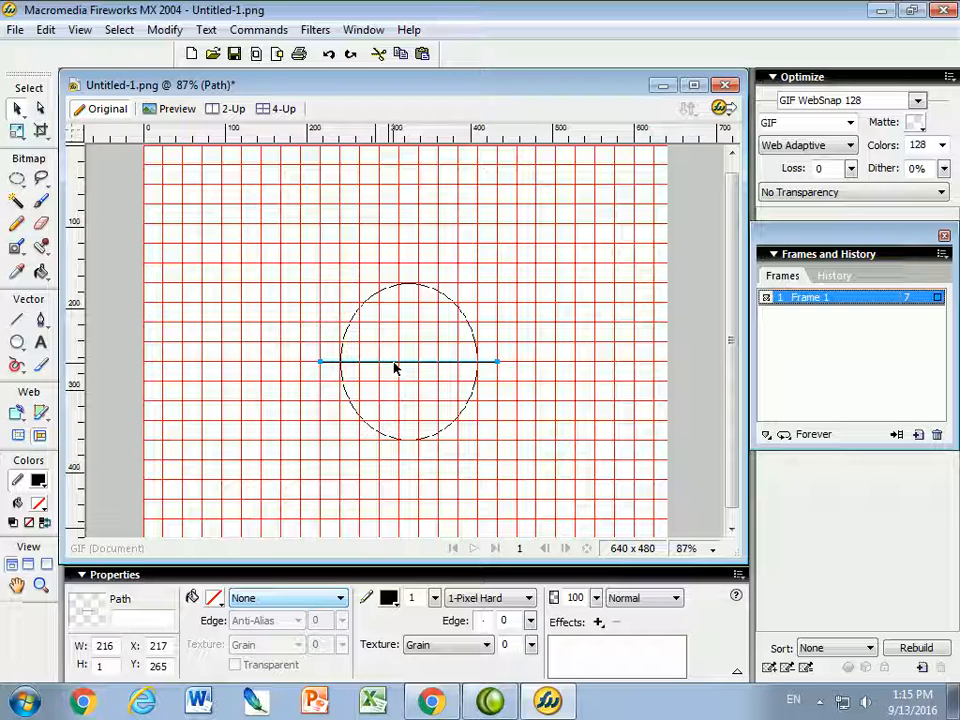
{"action": "left_click", "coordinate": [46, 30]}
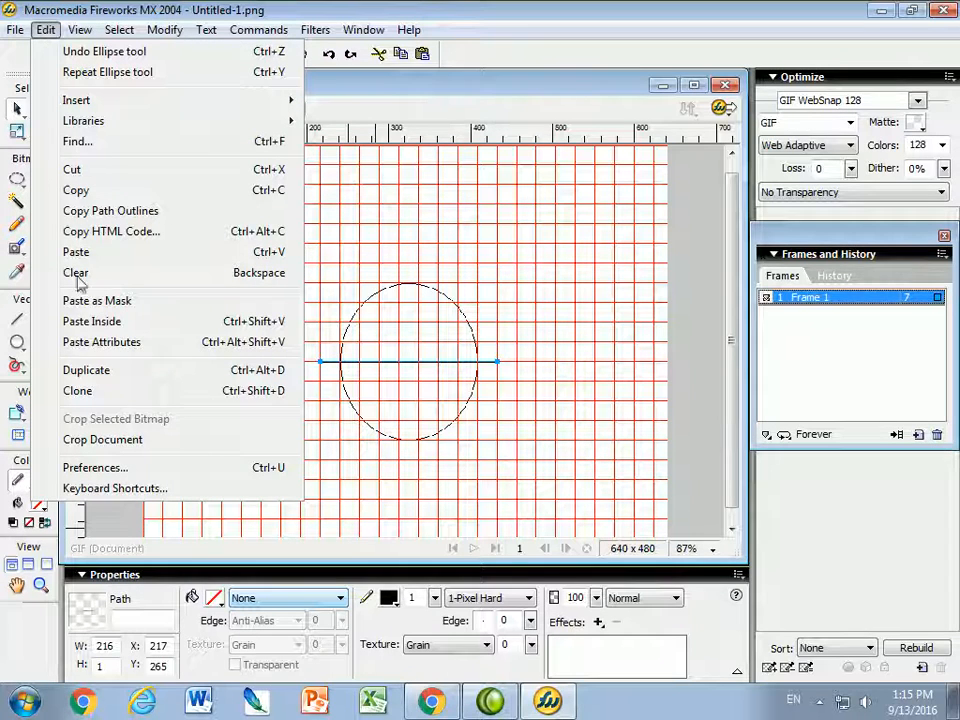
{"action": "left_click", "coordinate": [80, 391]}
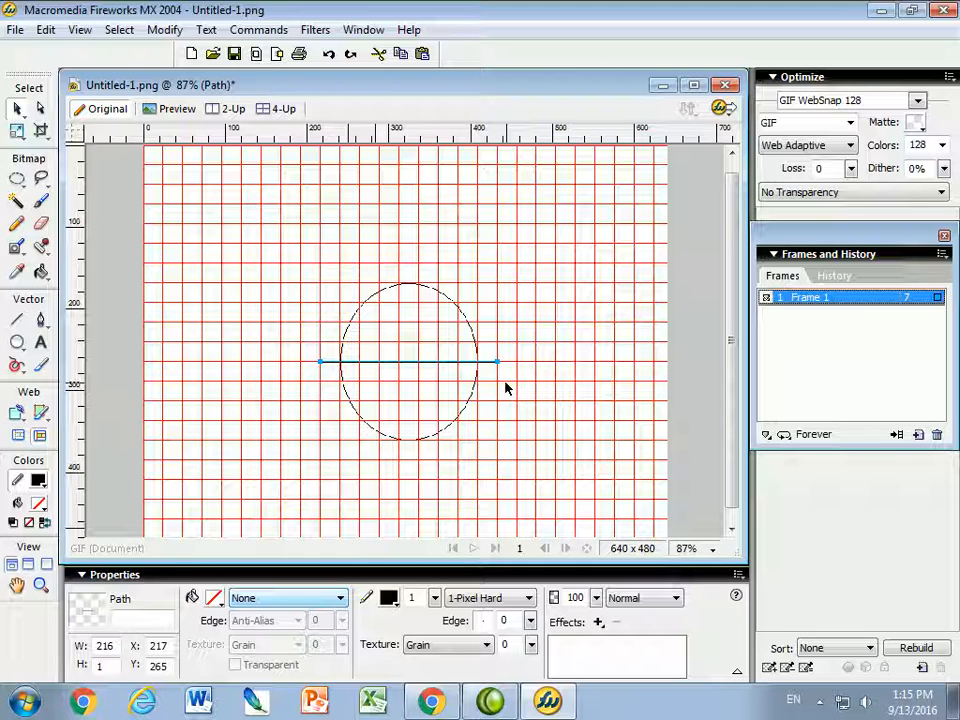
Step: Rotate the cloned line by 45 degrees with Numeric Transform
{"action": "left_click", "coordinate": [170, 34]}
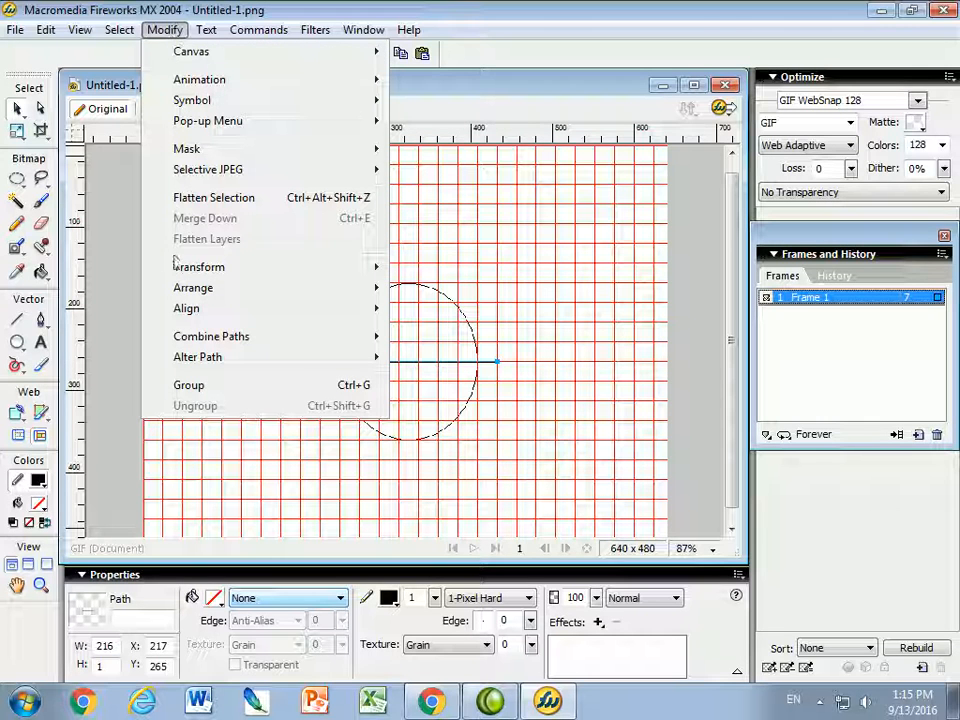
{"action": "mouse_move", "coordinate": [188, 273]}
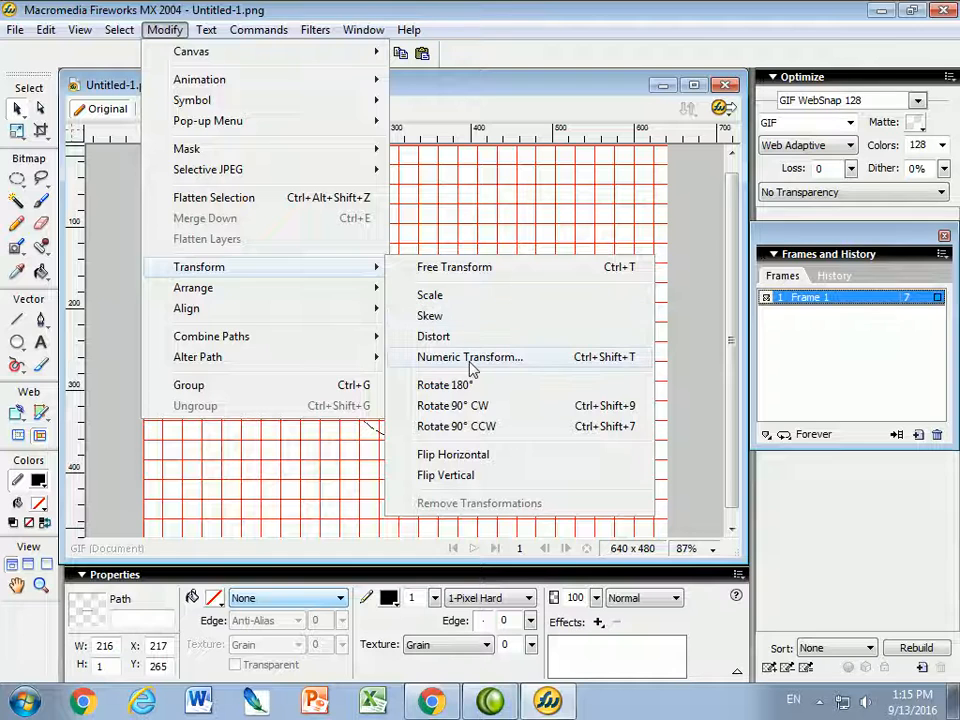
{"action": "left_click", "coordinate": [425, 357]}
{"action": "left_click", "coordinate": [402, 299]}
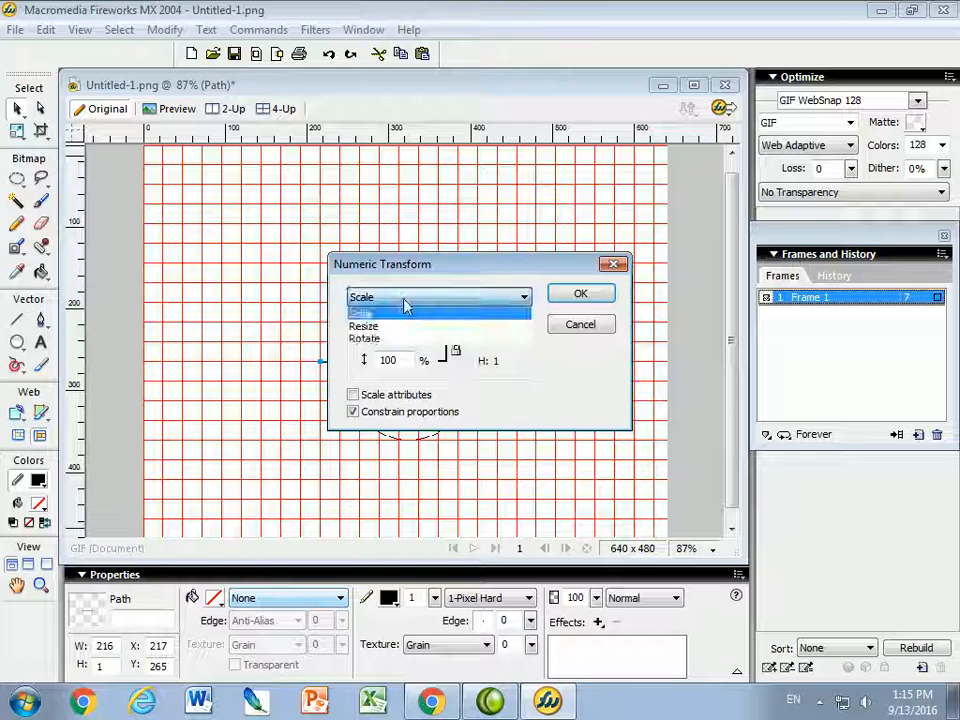
{"action": "left_click", "coordinate": [372, 342]}
{"action": "double_click", "coordinate": [426, 349]}
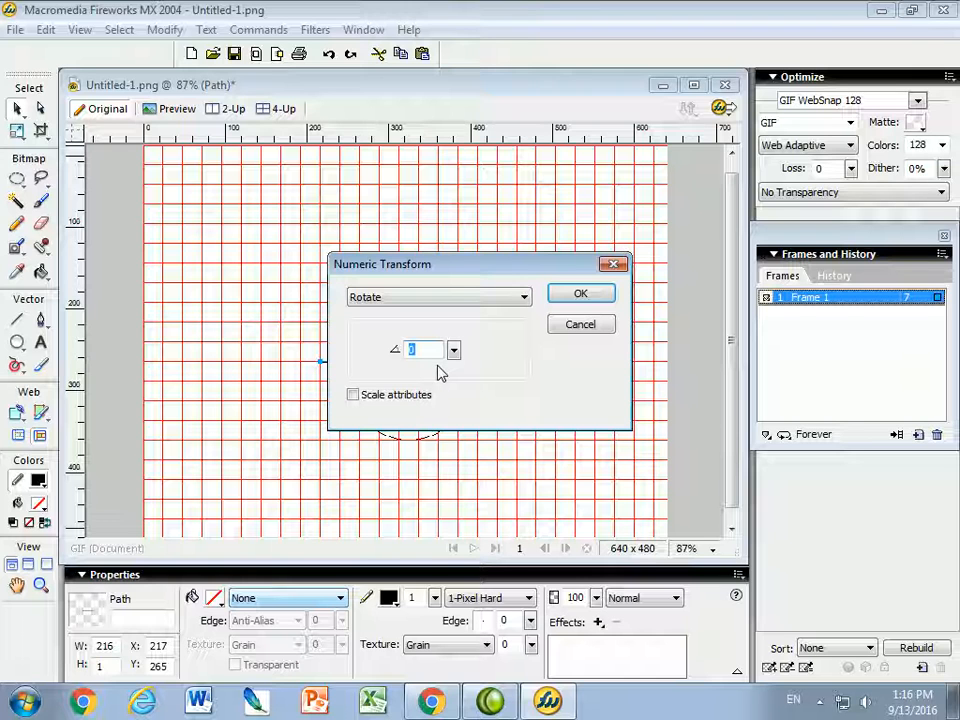
{"action": "type", "text": "45"}
{"action": "left_click", "coordinate": [600, 296]}
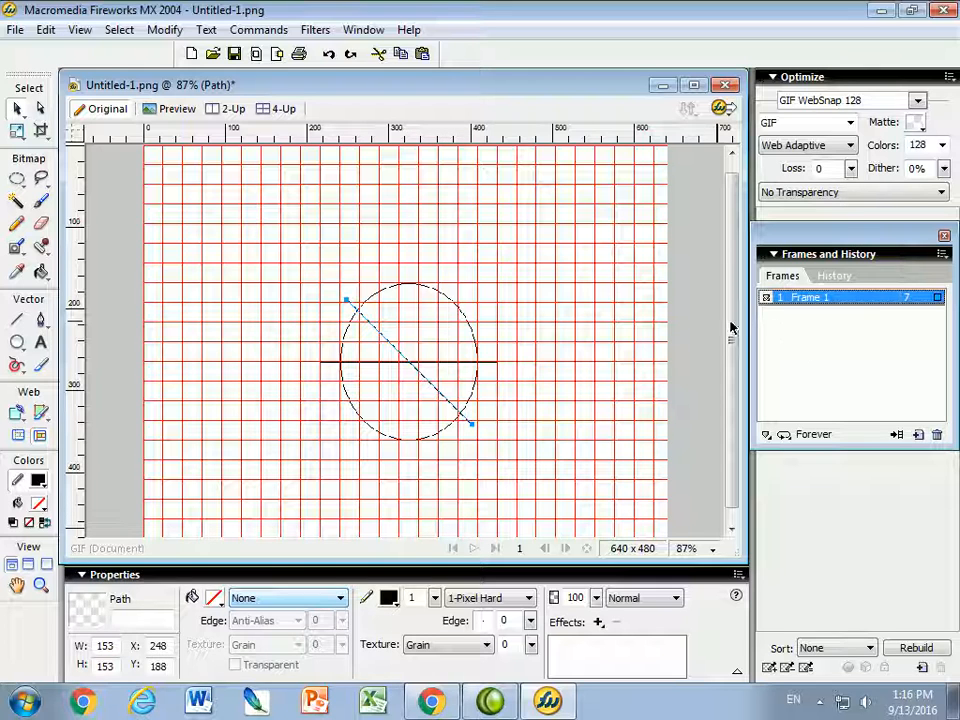
Step: Replay the Clone and Transform history steps twice to add two more rotated copies of the line
{"action": "left_click", "coordinate": [836, 279]}
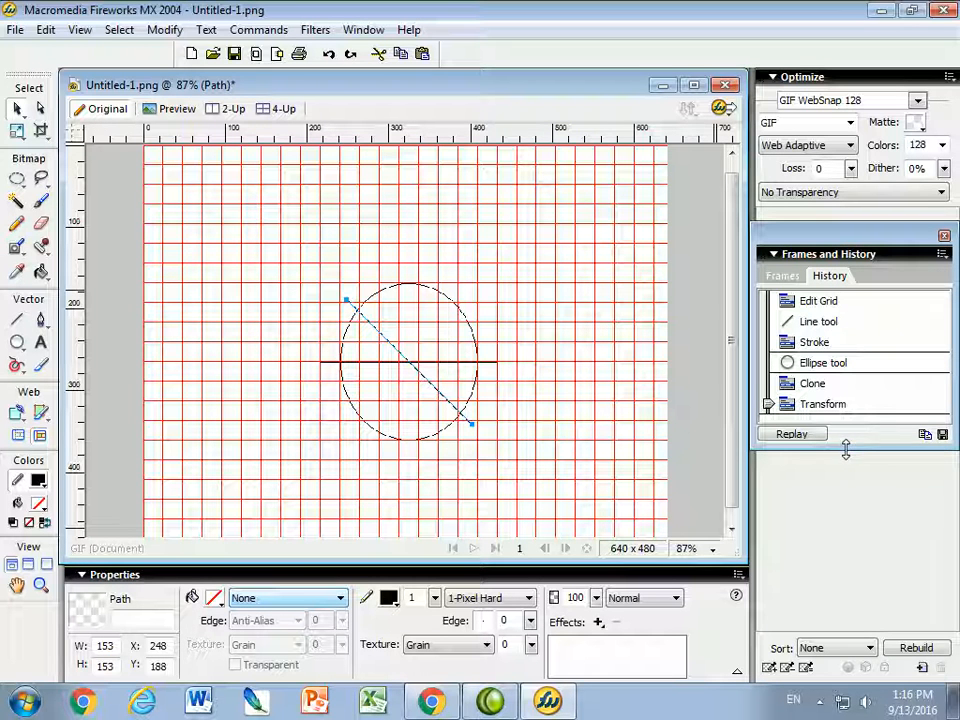
{"action": "left_click_drag", "start_coordinate": [845, 458], "coordinate": [849, 561]}
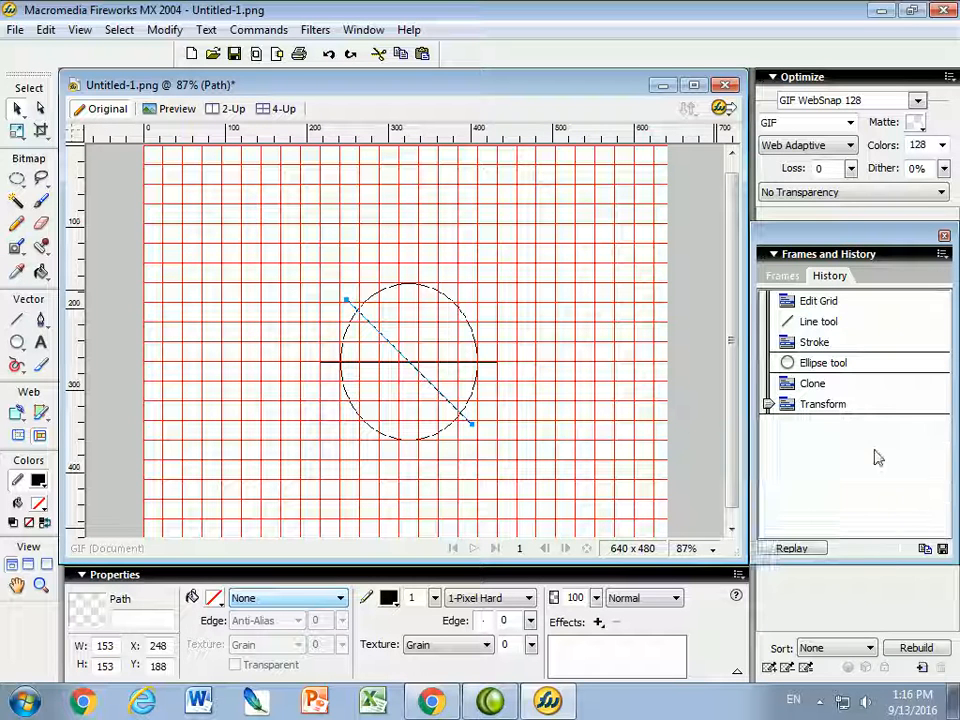
{"action": "left_click", "coordinate": [806, 386]}
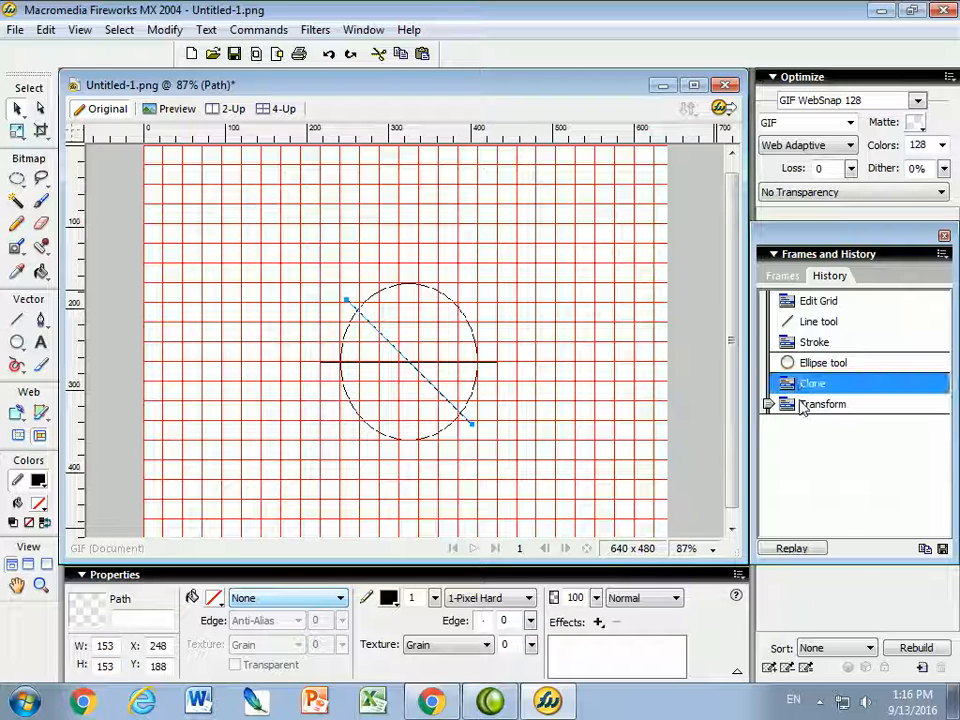
{"action": "left_click", "coordinate": [806, 405], "text": "shift"}
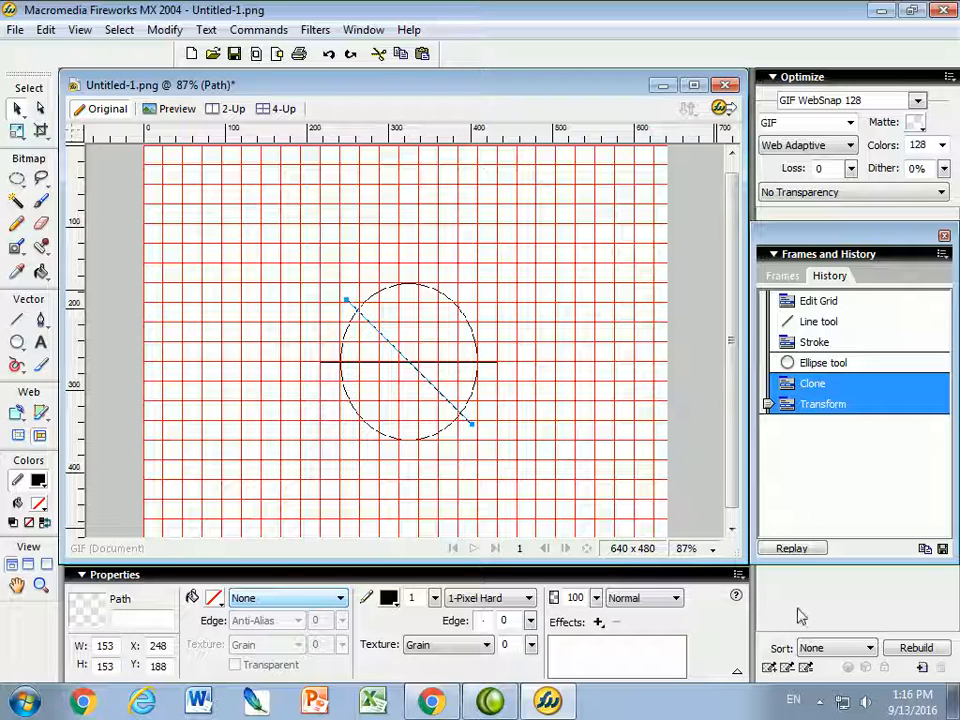
{"action": "left_click", "coordinate": [792, 550]}
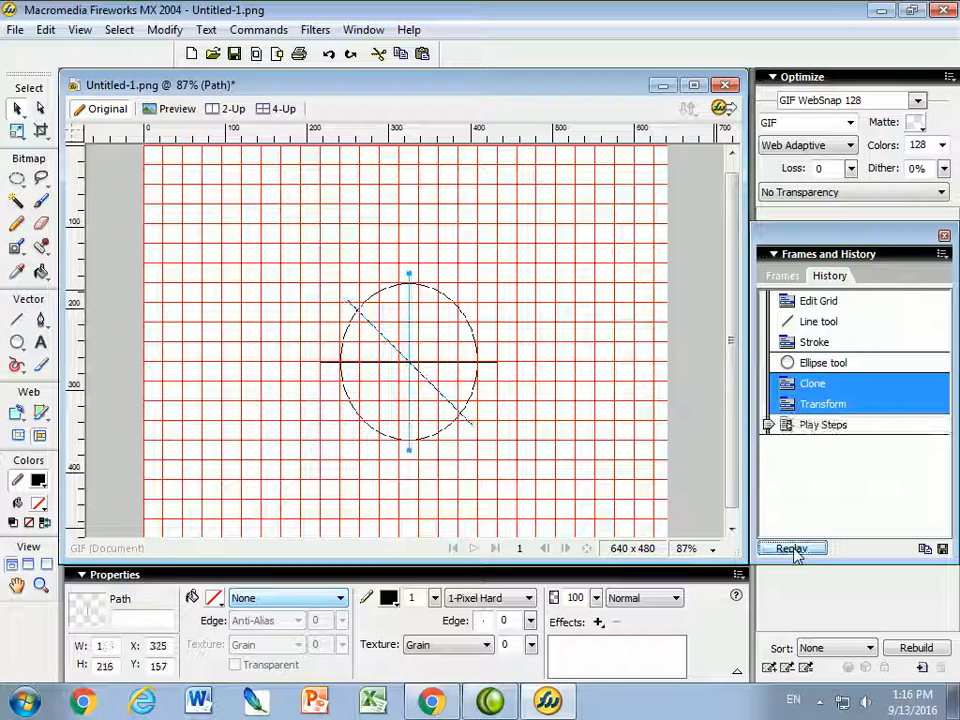
{"action": "left_click", "coordinate": [792, 550]}
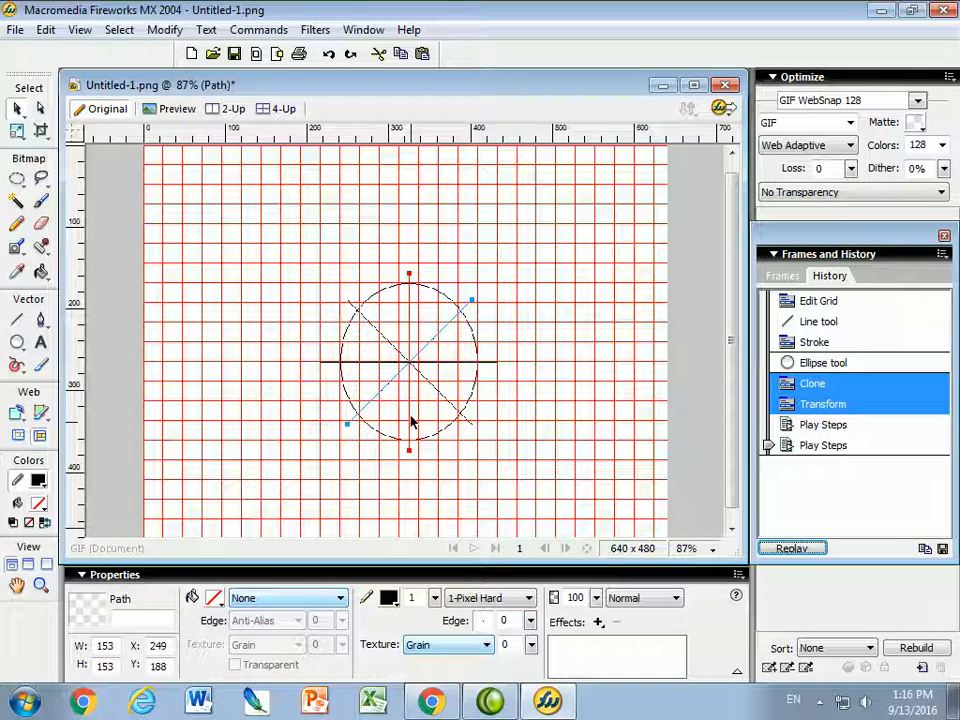
Step: Hide the grid and set the canvas magnification to 100%
{"action": "left_click", "coordinate": [79, 29]}
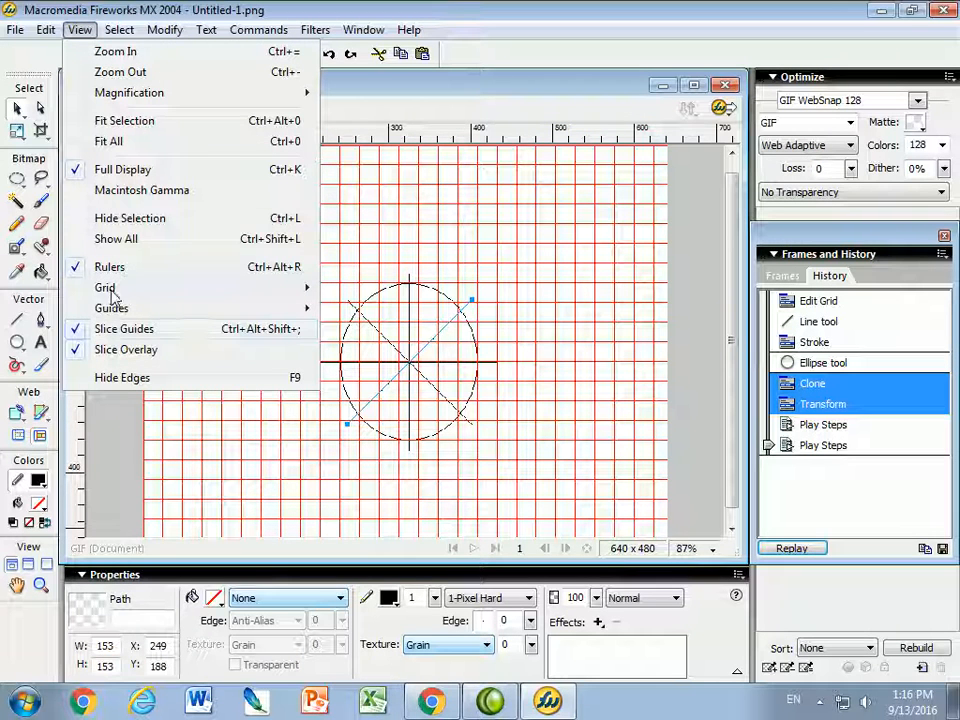
{"action": "mouse_move", "coordinate": [130, 297]}
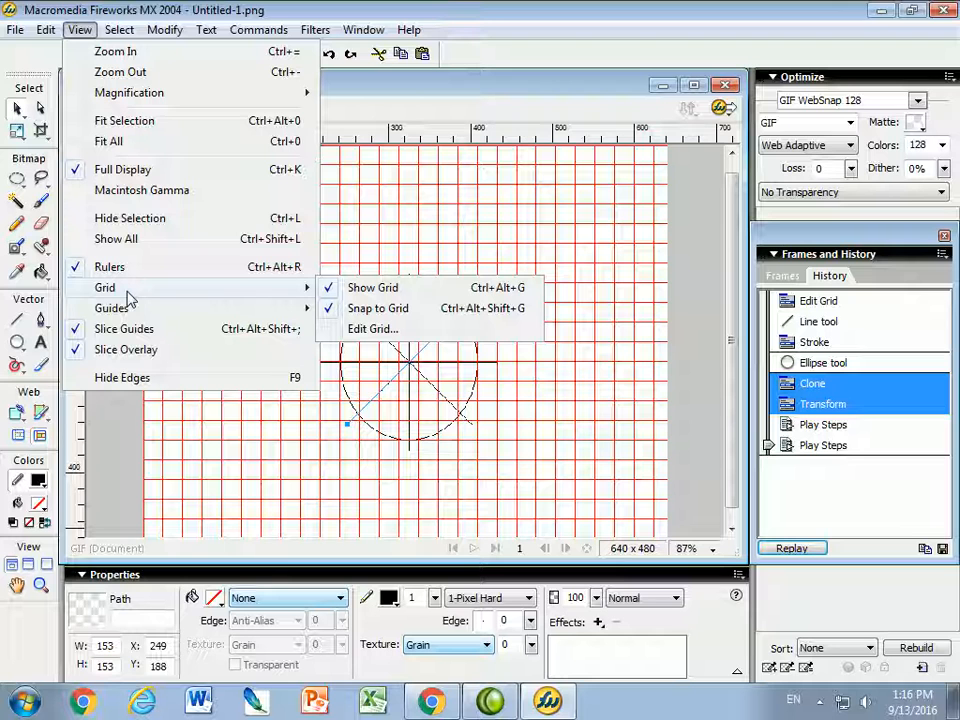
{"action": "left_click", "coordinate": [327, 290]}
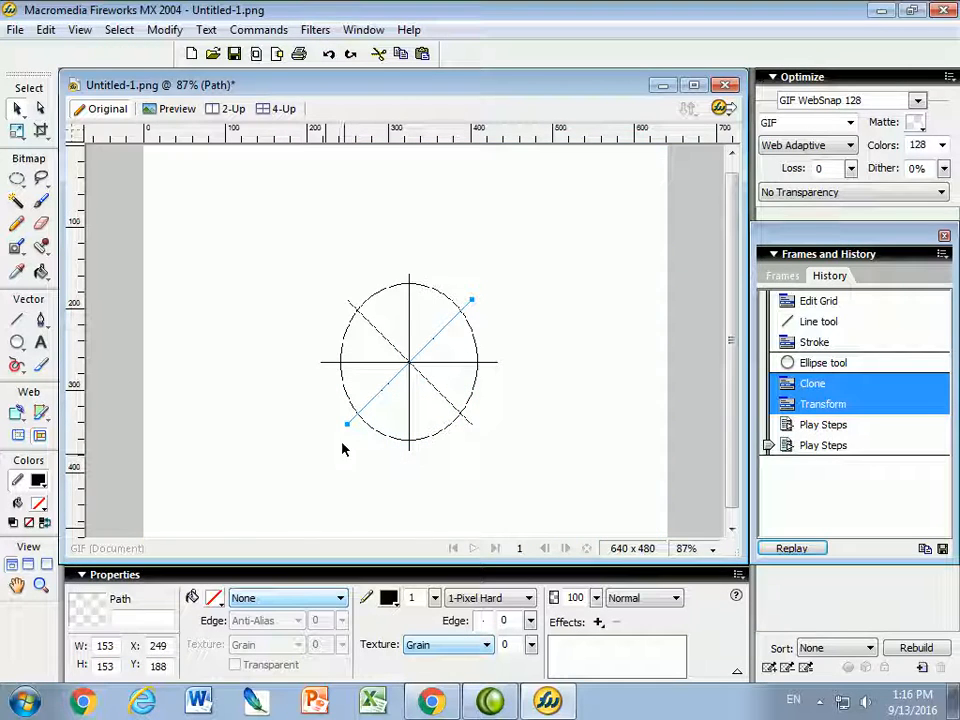
{"action": "left_click", "coordinate": [712, 548]}
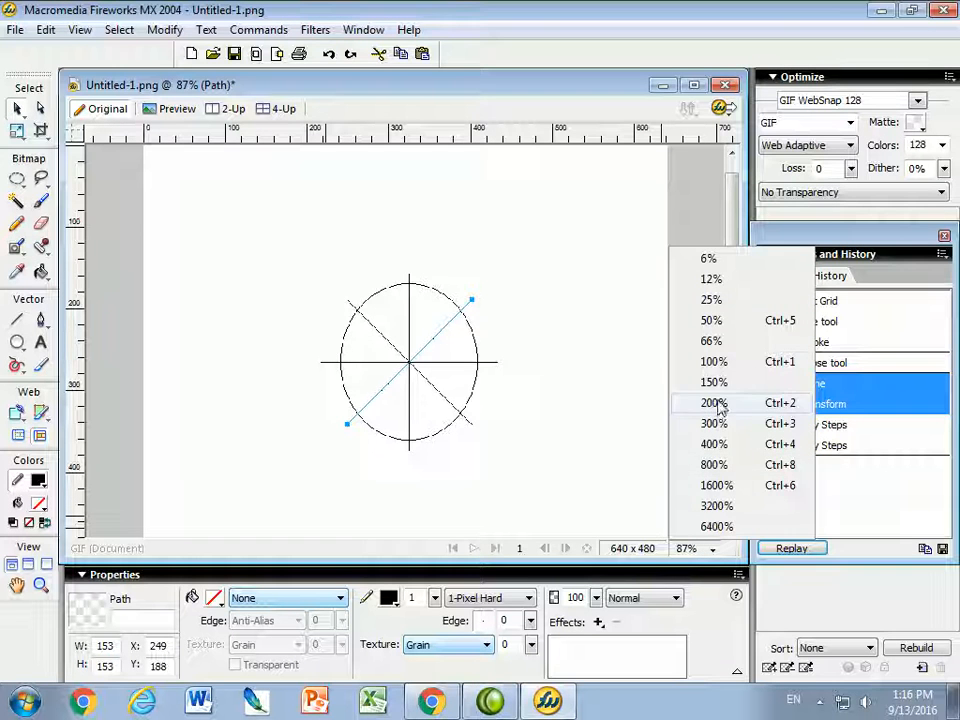
{"action": "left_click", "coordinate": [714, 362]}
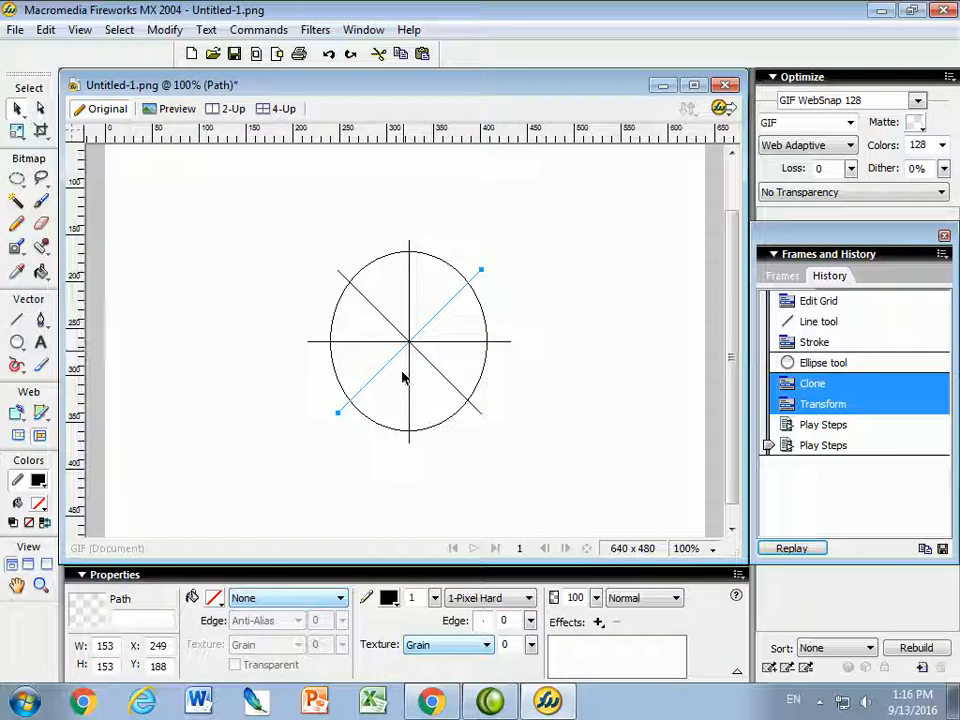
Step: Show the grid again as a guide for drawing with the Ellipse tool
{"action": "left_click", "coordinate": [328, 508]}
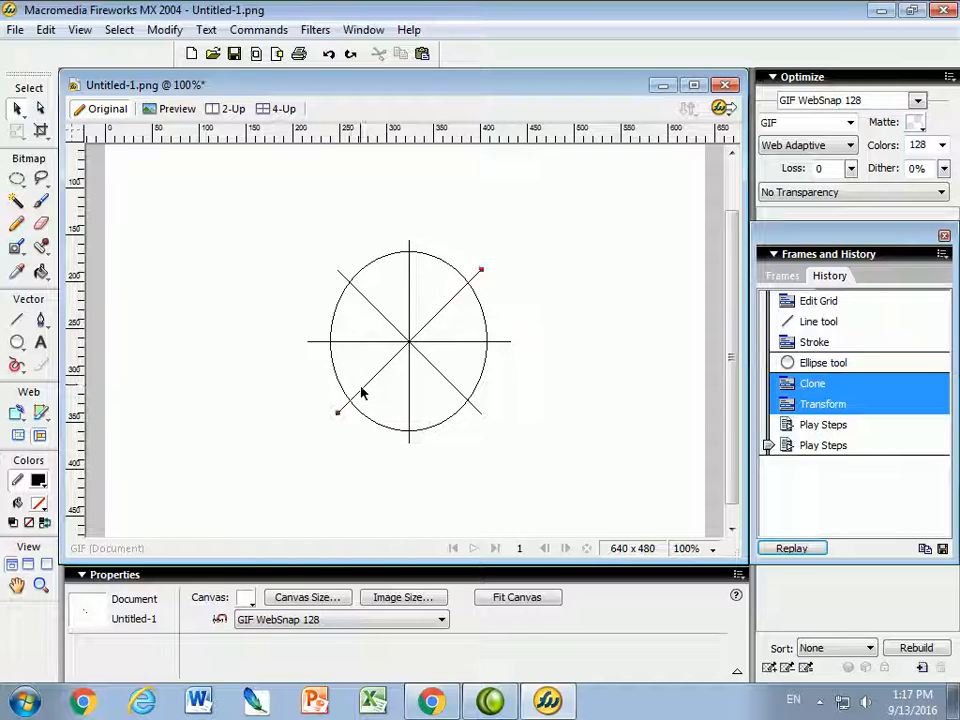
{"action": "left_click", "coordinate": [352, 342]}
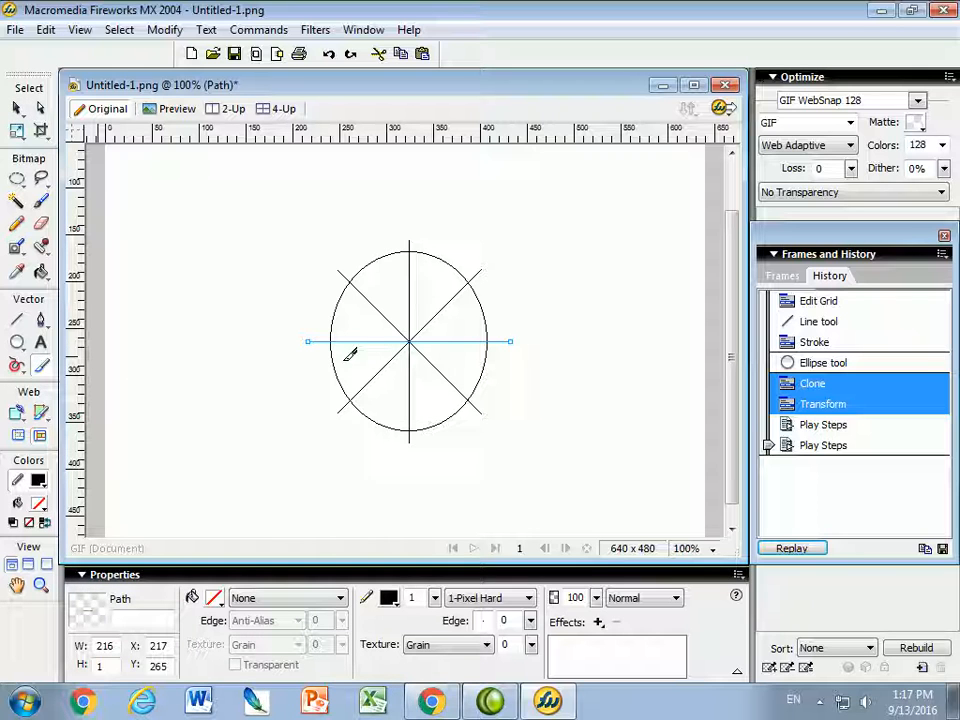
{"action": "left_click", "coordinate": [17, 342]}
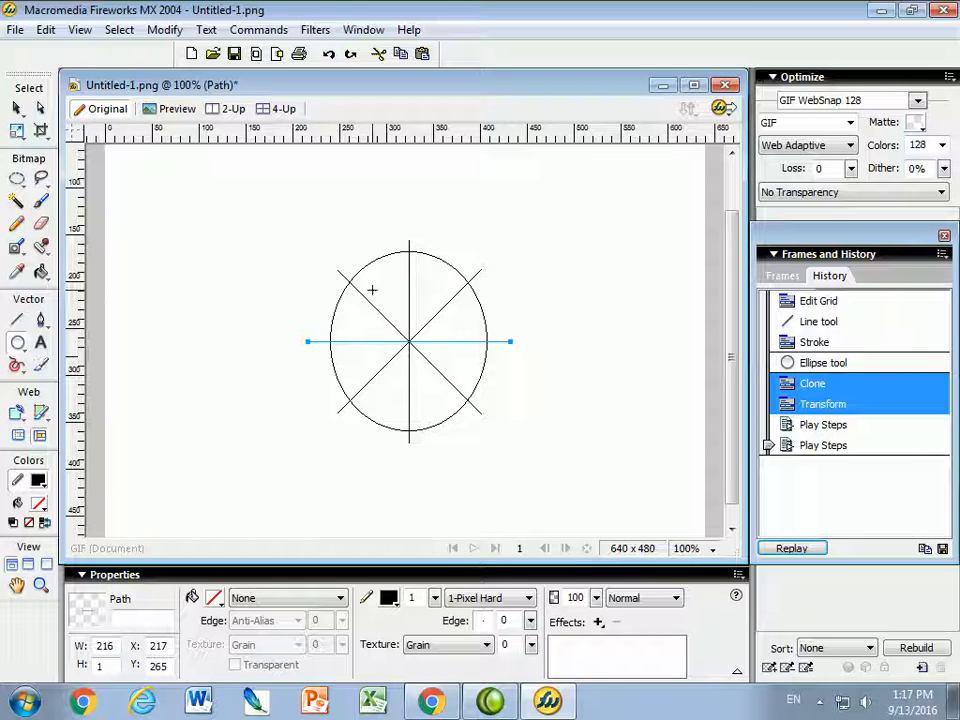
{"action": "left_click", "coordinate": [74, 31]}
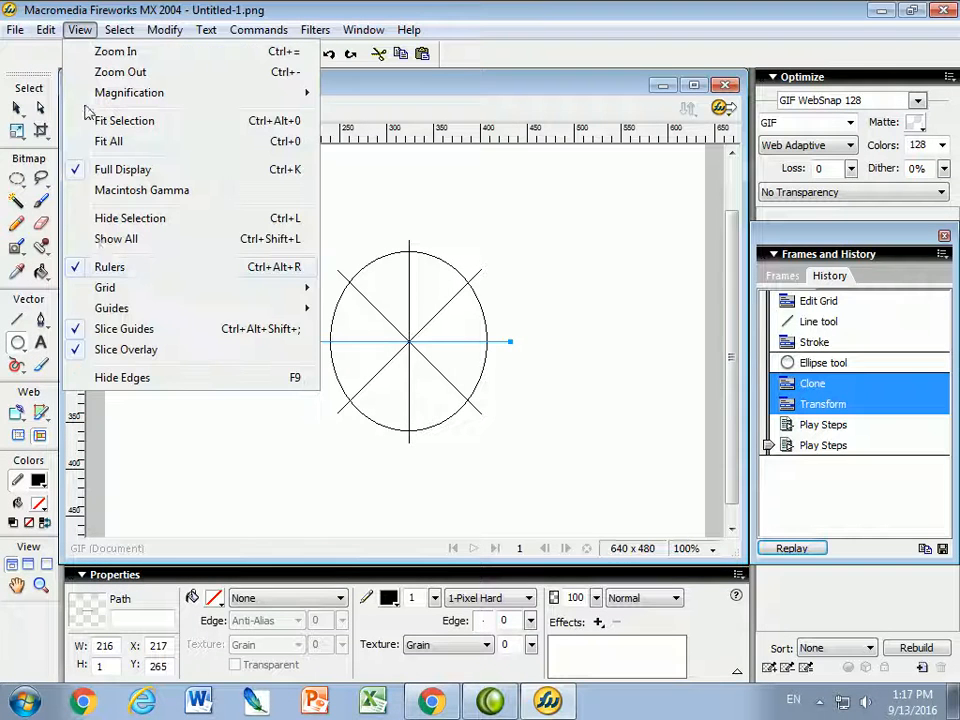
{"action": "mouse_move", "coordinate": [103, 287]}
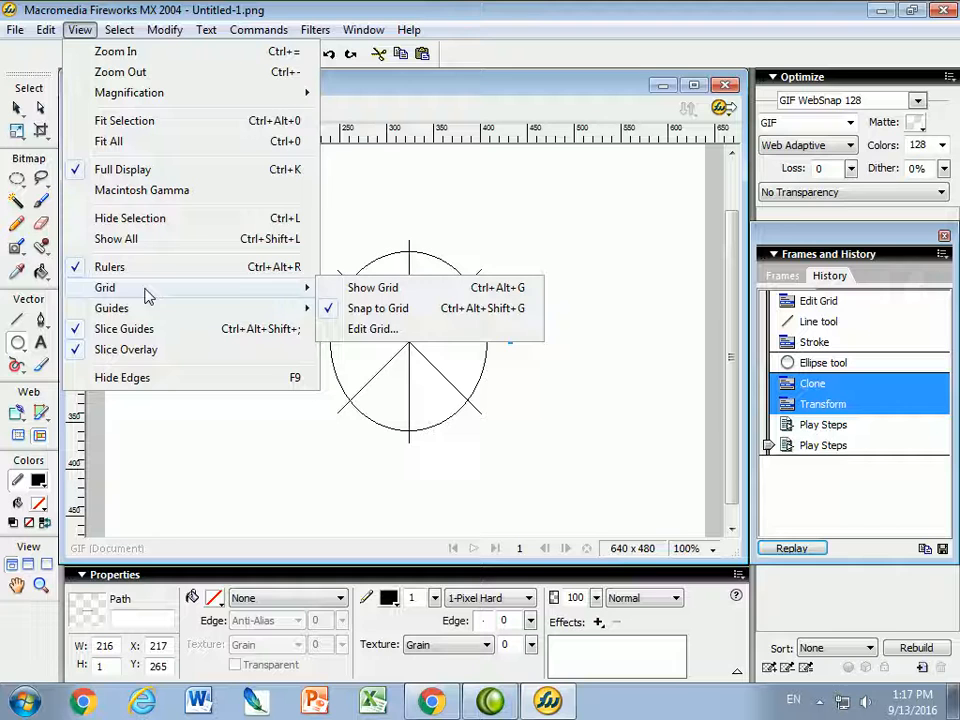
{"action": "left_click", "coordinate": [375, 290]}
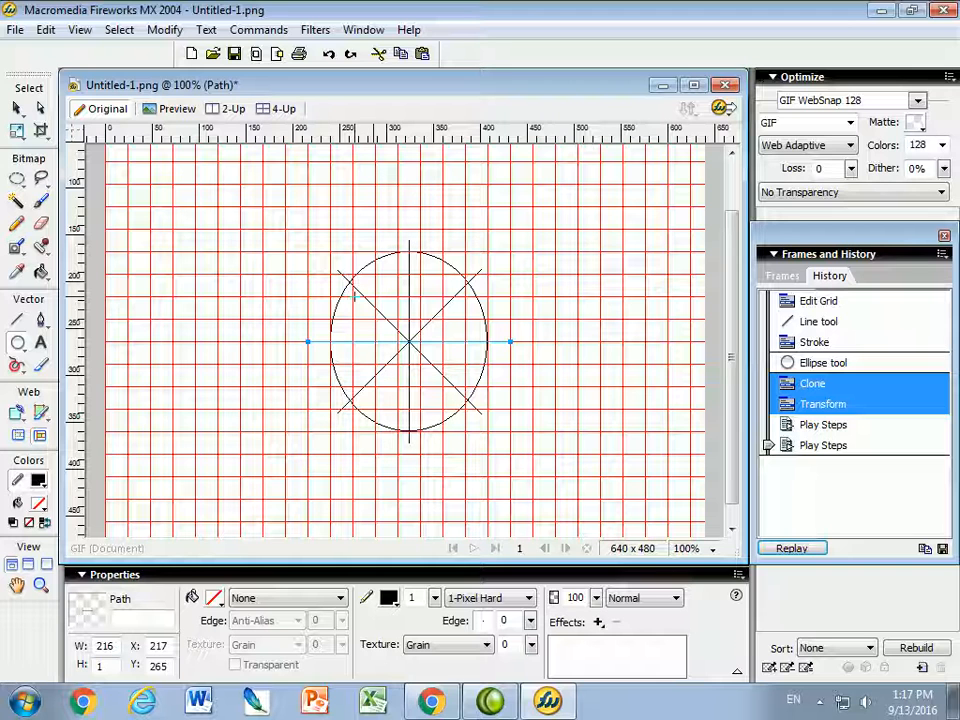
Step: Draw an unfilled ellipse about 120 pixels wide and 144 pixels high inside the first one, centered on the lines' intersection
{"action": "left_click_drag", "start_coordinate": [354, 296], "coordinate": [476, 398]}
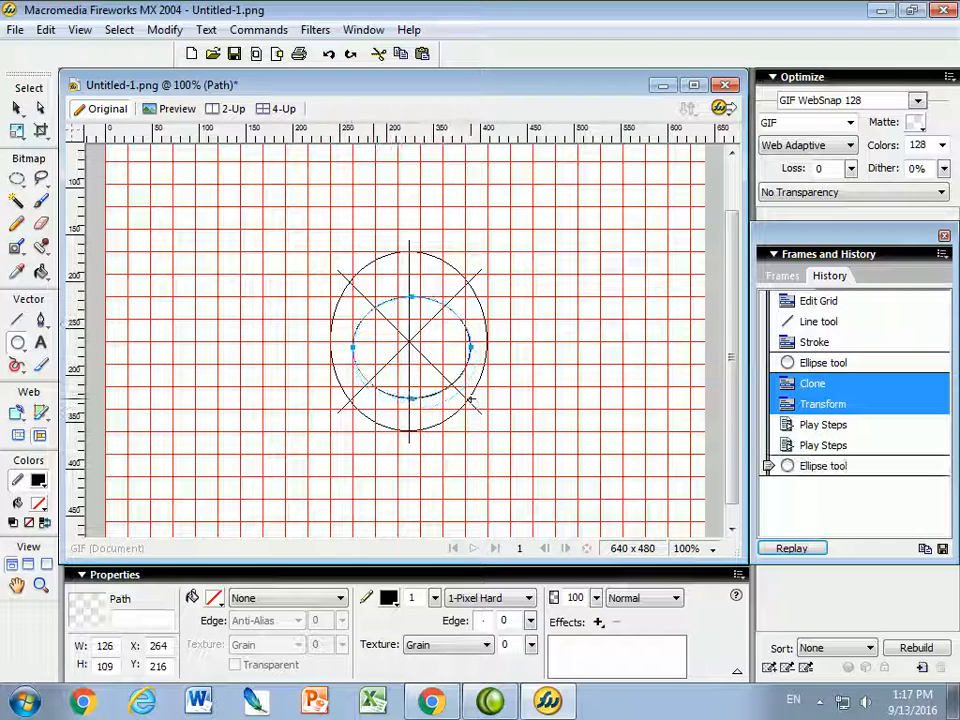
{"action": "key", "text": "ctrl+z"}
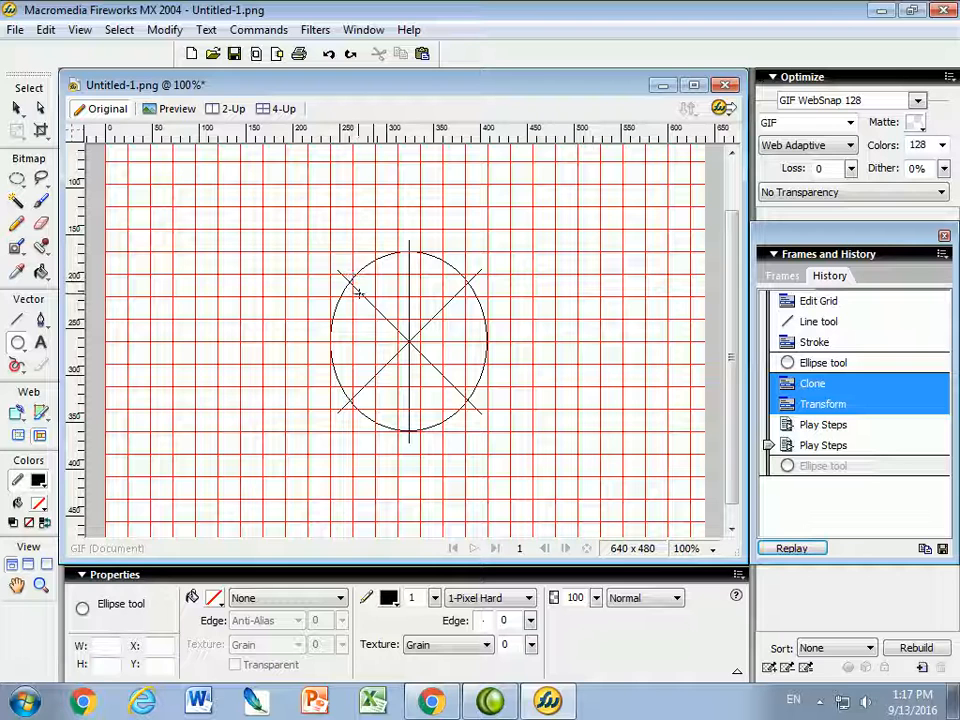
{"action": "left_click_drag", "start_coordinate": [351, 275], "coordinate": [460, 408]}
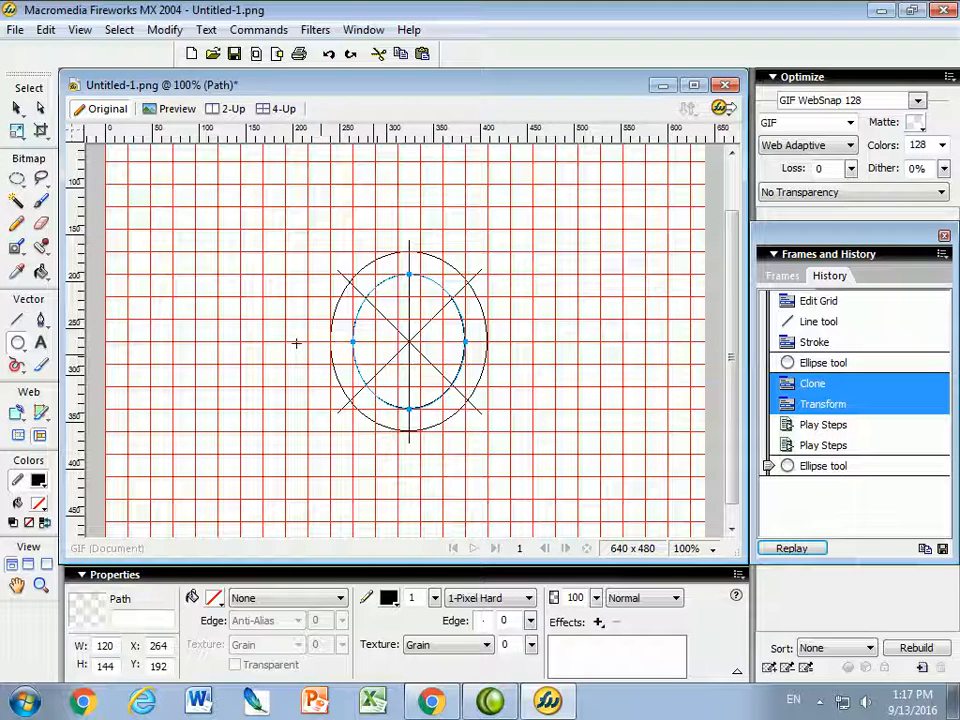
Step: Hide the grid so only the two ellipses and the crossing lines show
{"action": "left_click", "coordinate": [47, 31]}
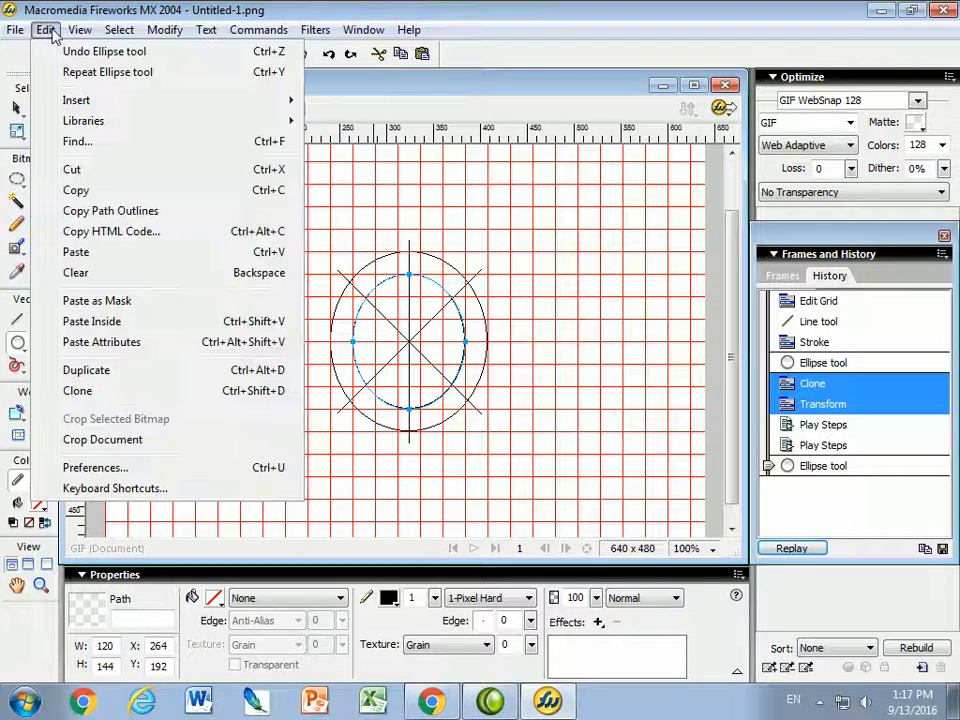
{"action": "mouse_move", "coordinate": [78, 35]}
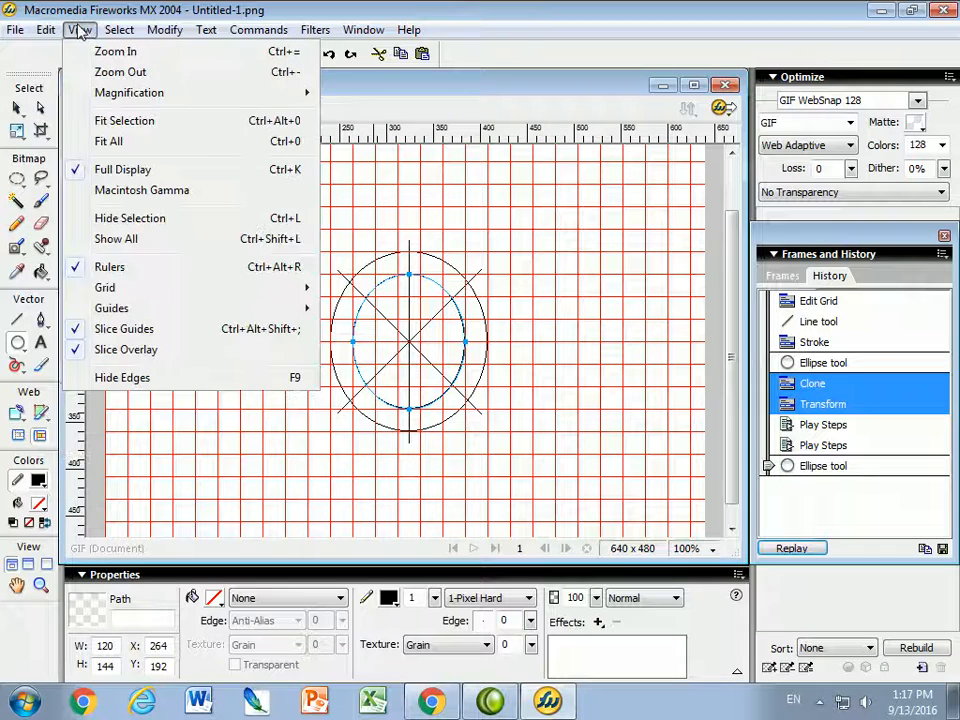
{"action": "mouse_move", "coordinate": [188, 291]}
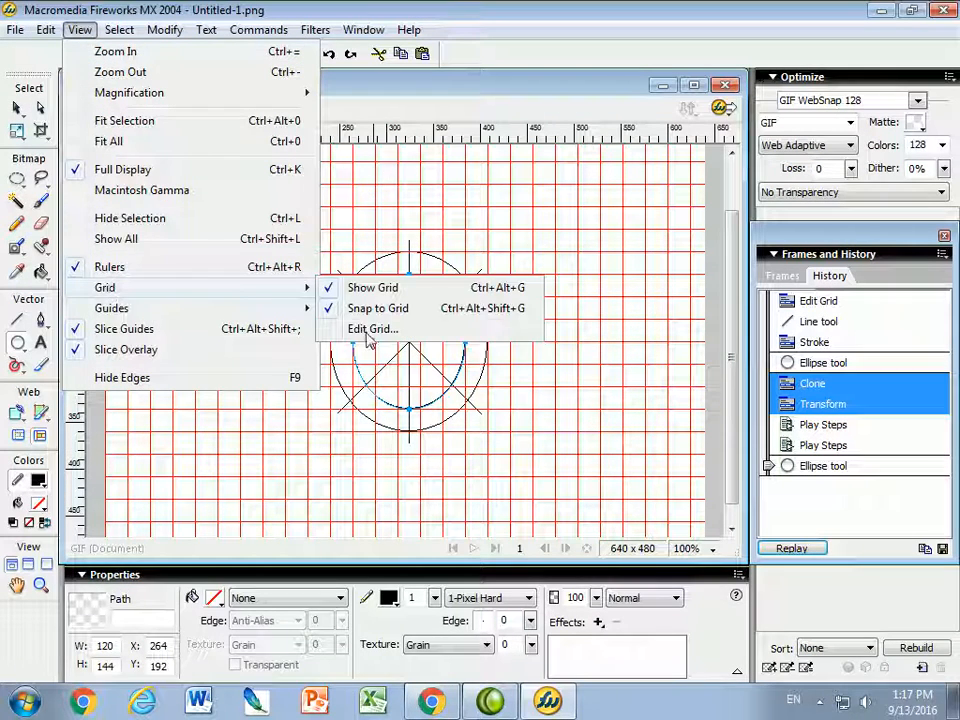
{"action": "left_click", "coordinate": [366, 290]}
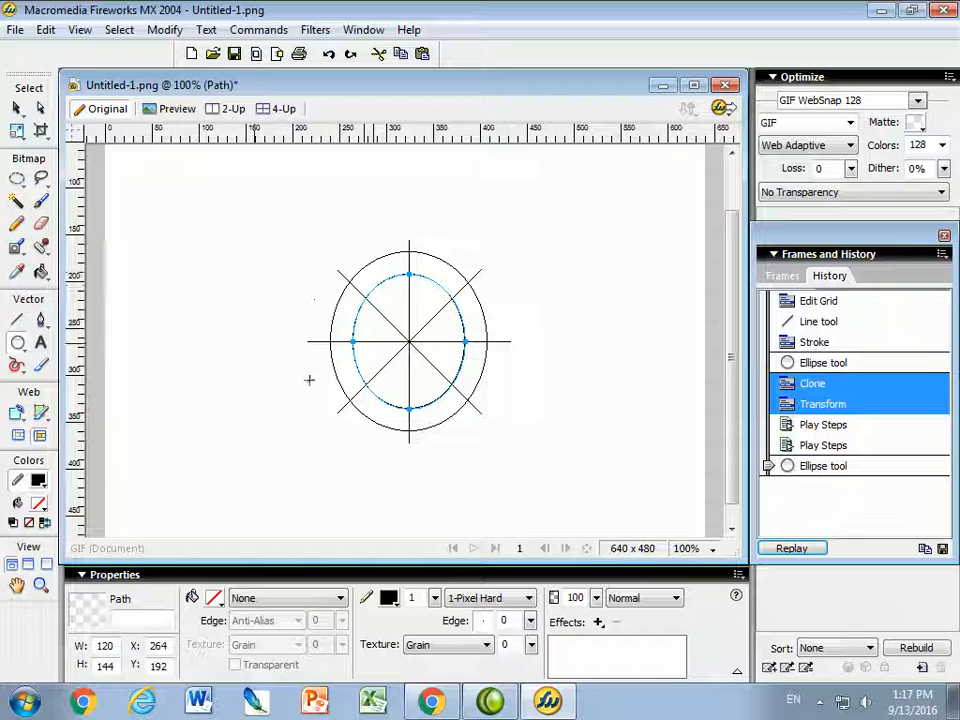
Step: Cut the diagonal line rising to the upper right with the Knife tool at both crossings with the inner ellipse
{"action": "left_click", "coordinate": [40, 364]}
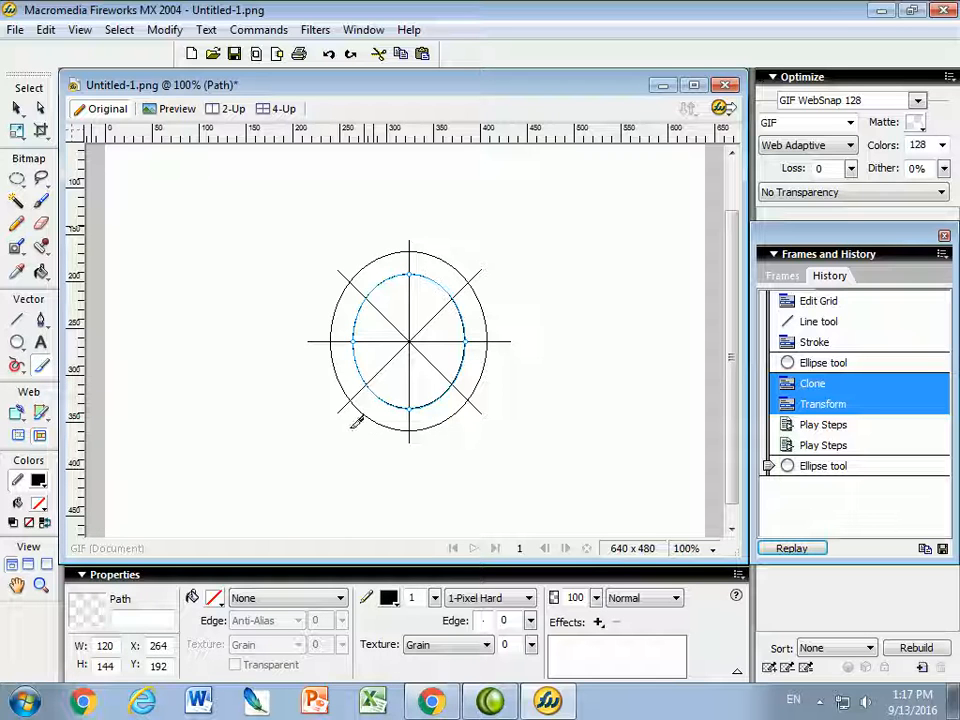
{"action": "left_click", "coordinate": [16, 108]}
{"action": "left_click", "coordinate": [356, 396]}
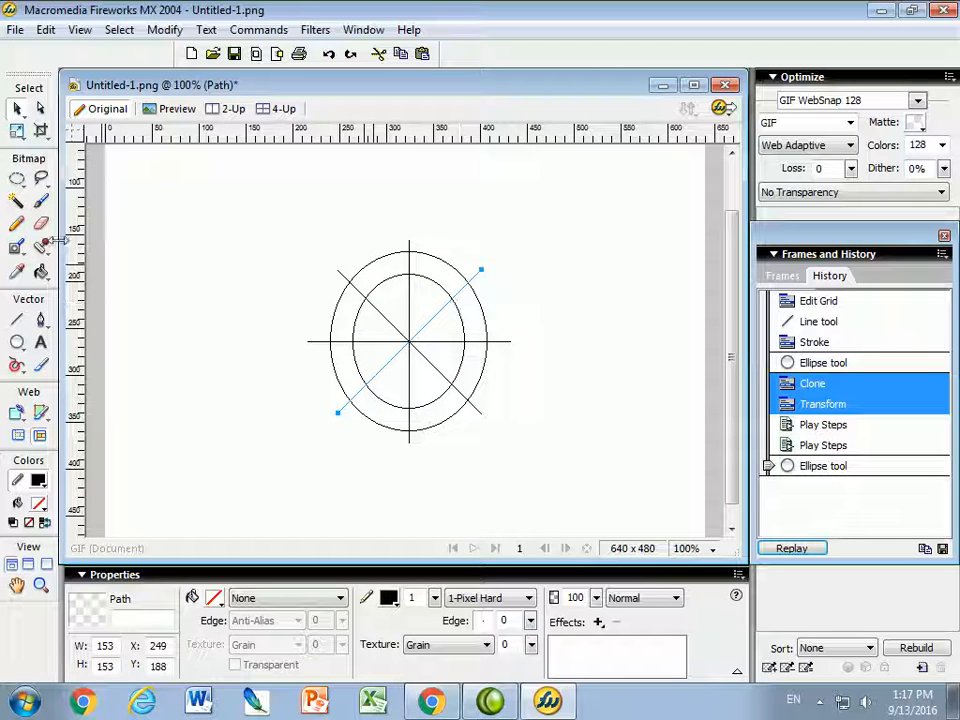
{"action": "left_click", "coordinate": [40, 365]}
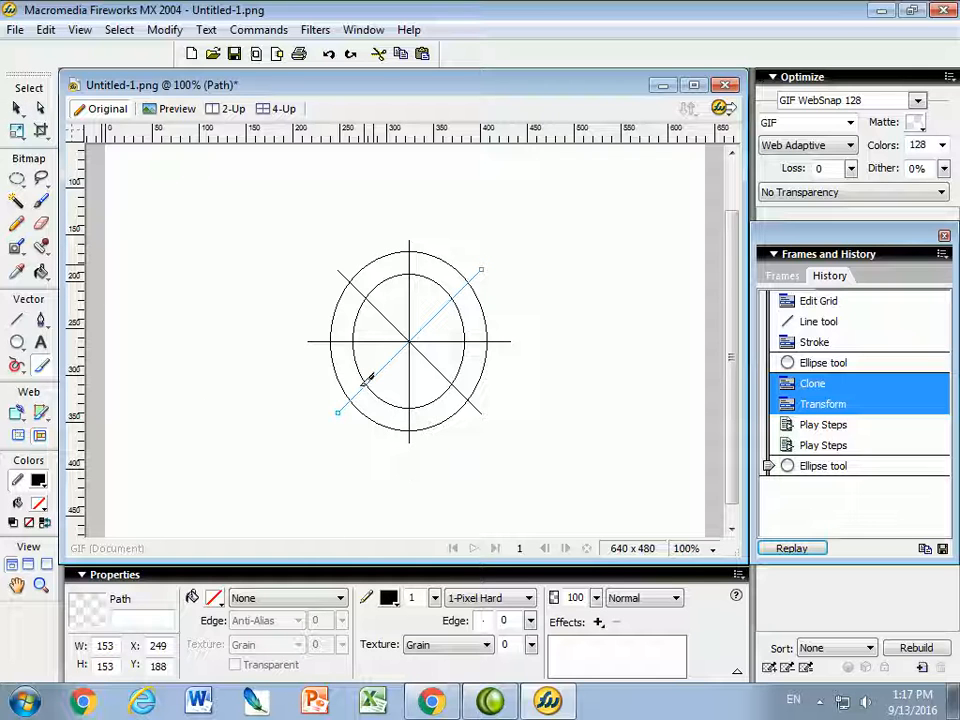
{"action": "left_click_drag", "start_coordinate": [378, 375], "coordinate": [375, 381]}
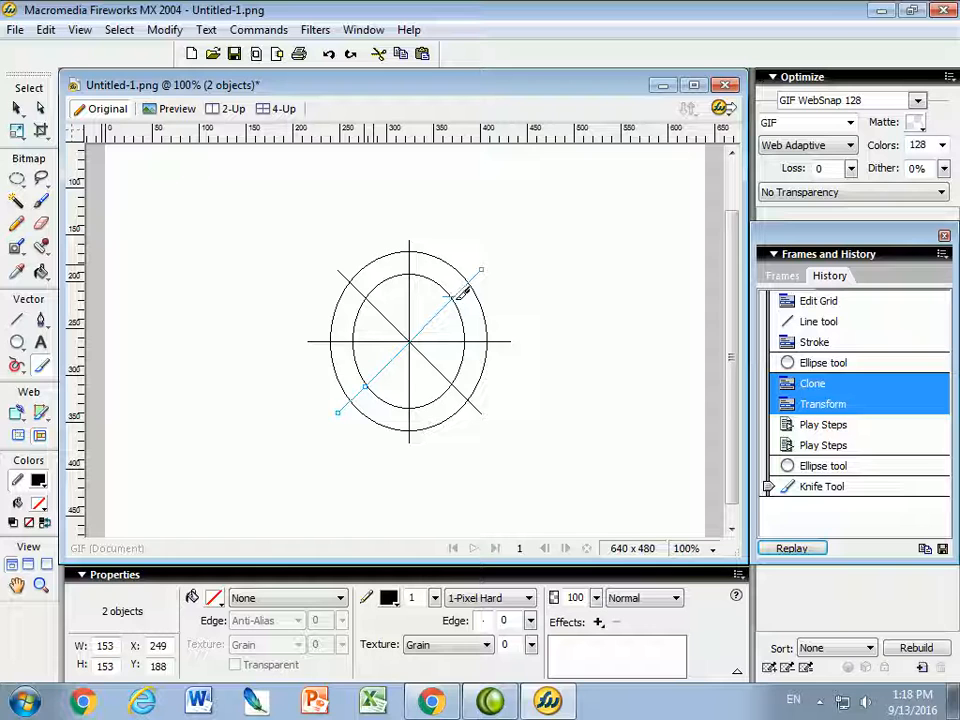
{"action": "left_click_drag", "start_coordinate": [462, 292], "coordinate": [447, 302]}
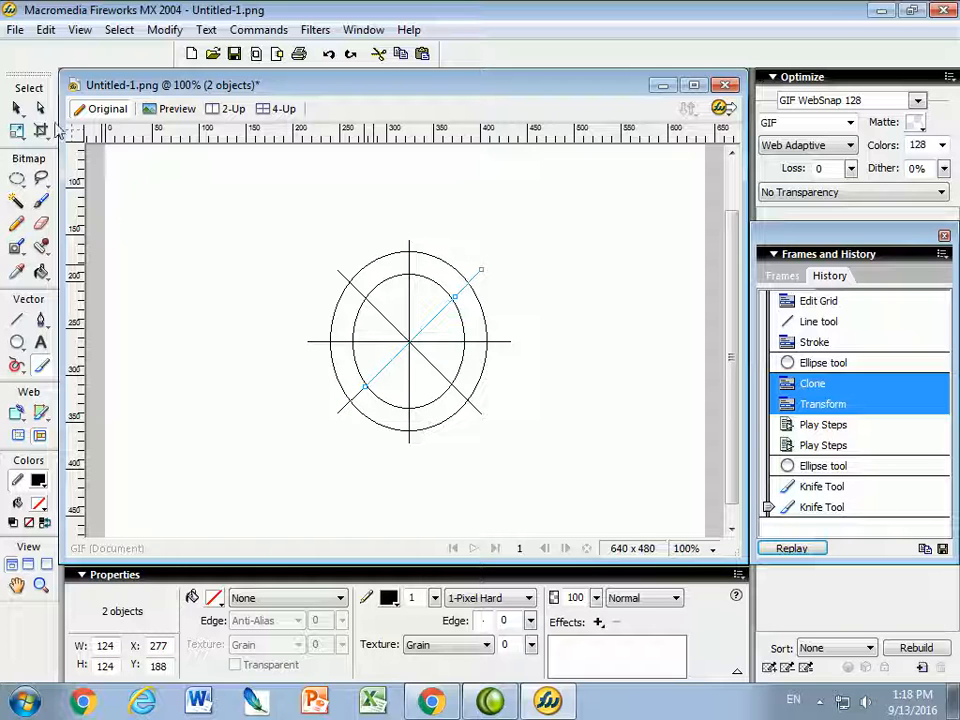
Step: Delete the cut diagonal line's middle segment inside the inner ellipse
{"action": "left_click", "coordinate": [41, 110]}
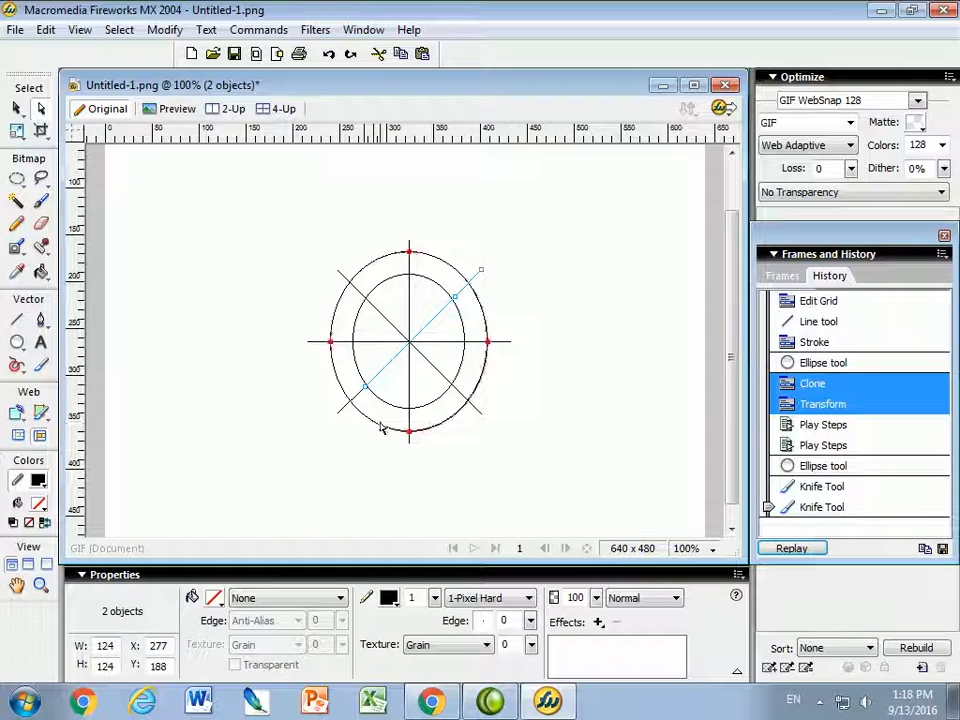
{"action": "left_click", "coordinate": [362, 388]}
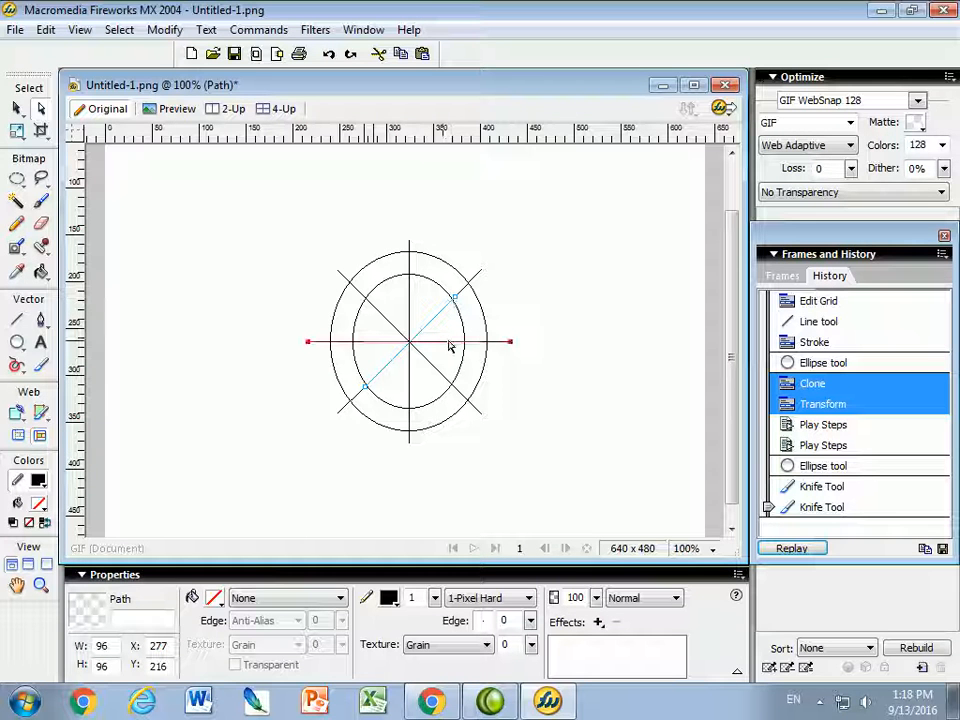
{"action": "key", "text": "Delete"}
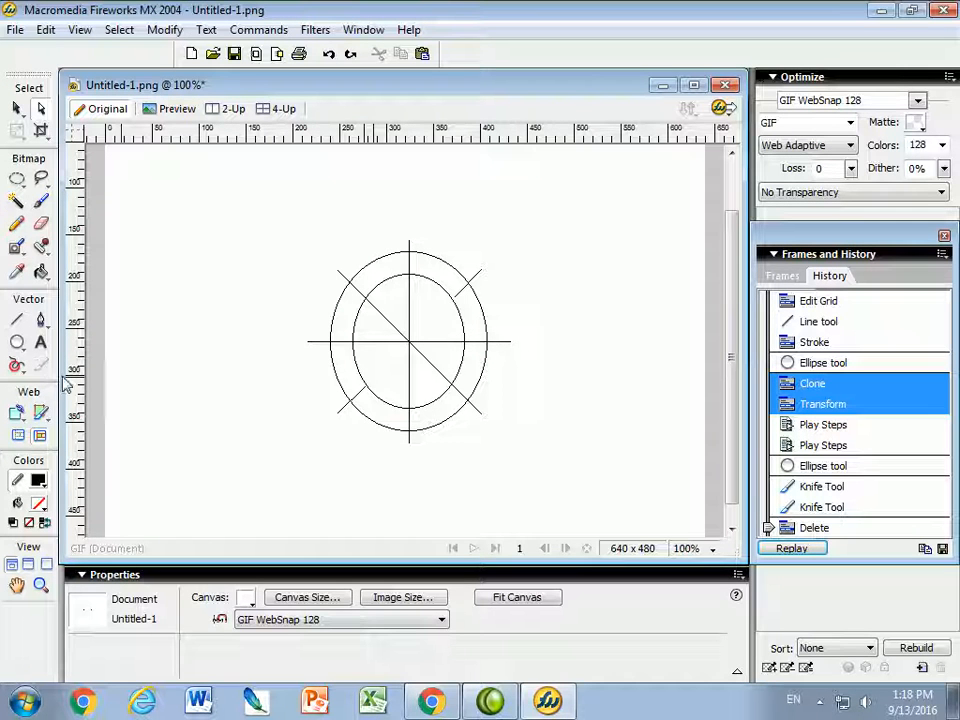
Step: Cut the horizontal line with the Knife tool where it crosses the inner ellipse on both sides
{"action": "left_click", "coordinate": [343, 343]}
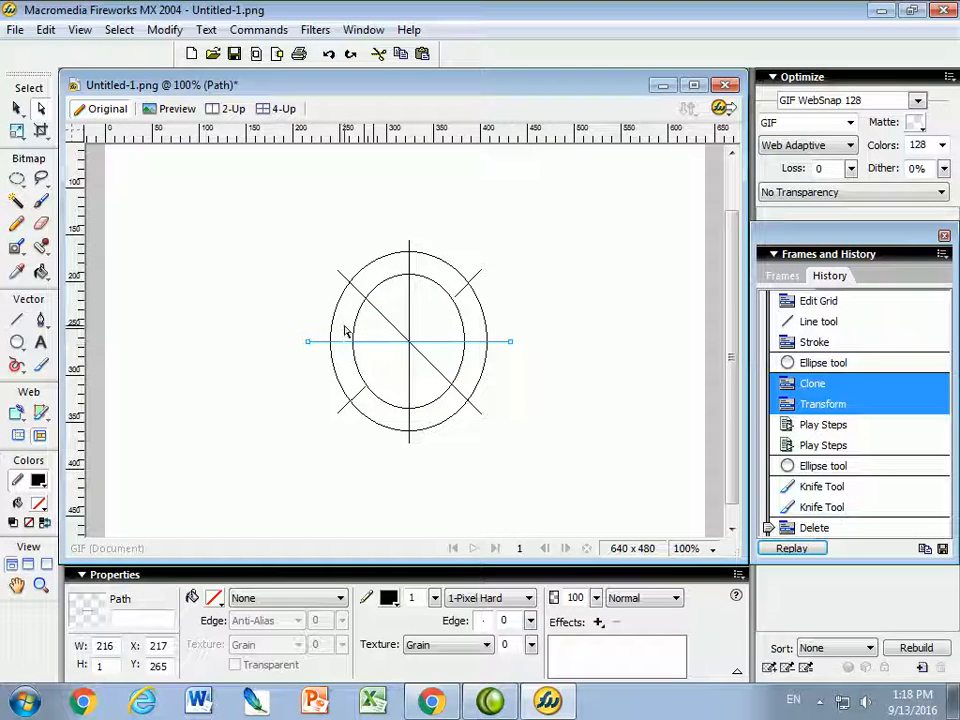
{"action": "left_click", "coordinate": [40, 365]}
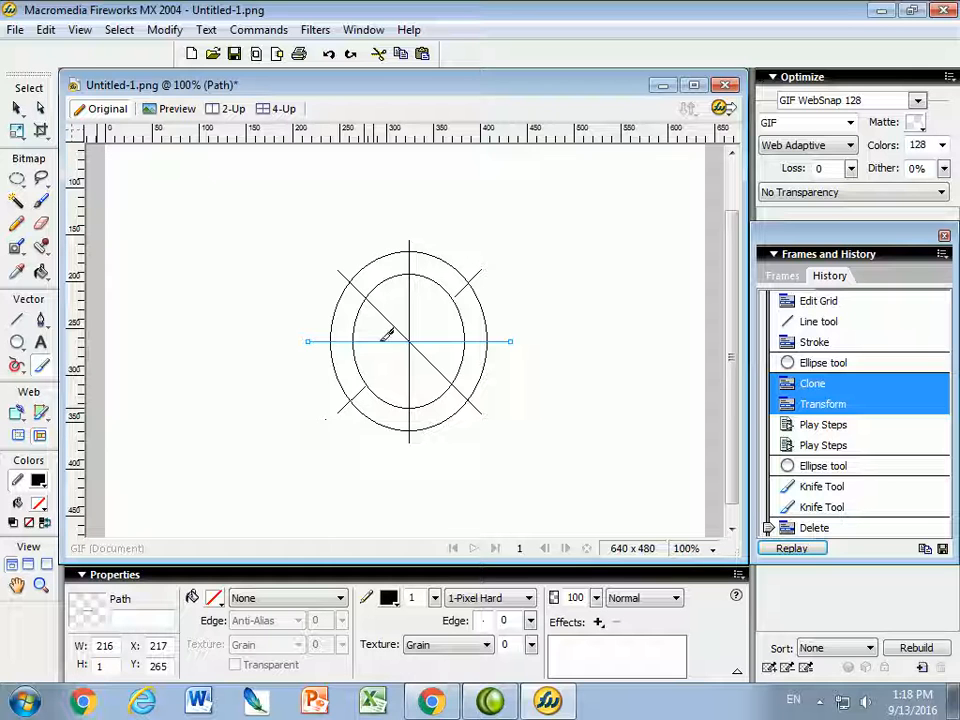
{"action": "left_click_drag", "start_coordinate": [359, 334], "coordinate": [357, 348]}
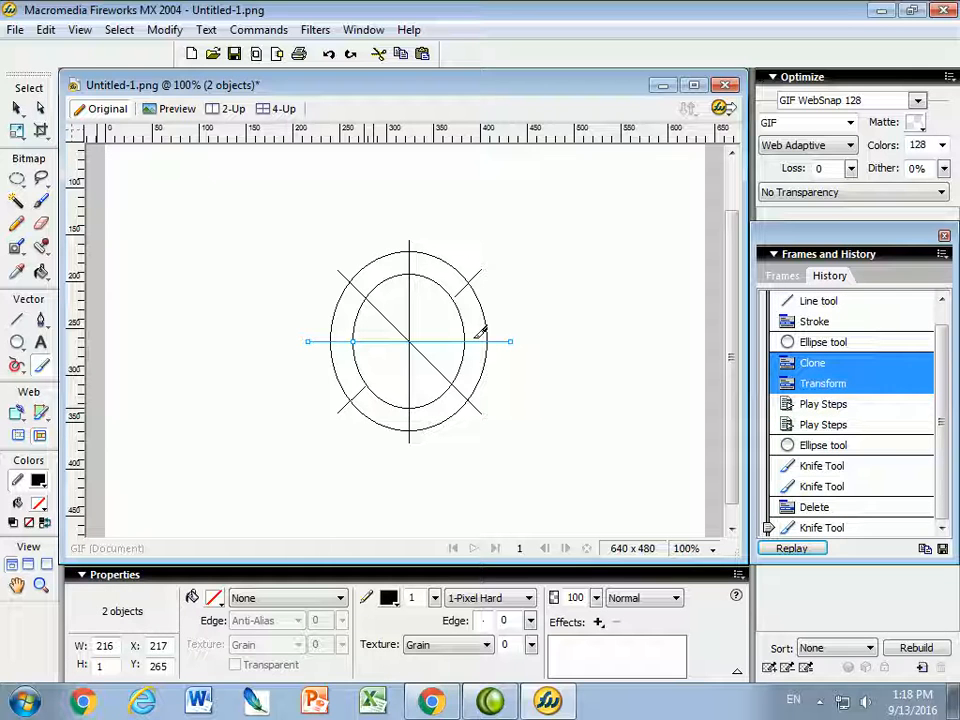
{"action": "left_click_drag", "start_coordinate": [465, 337], "coordinate": [466, 353]}
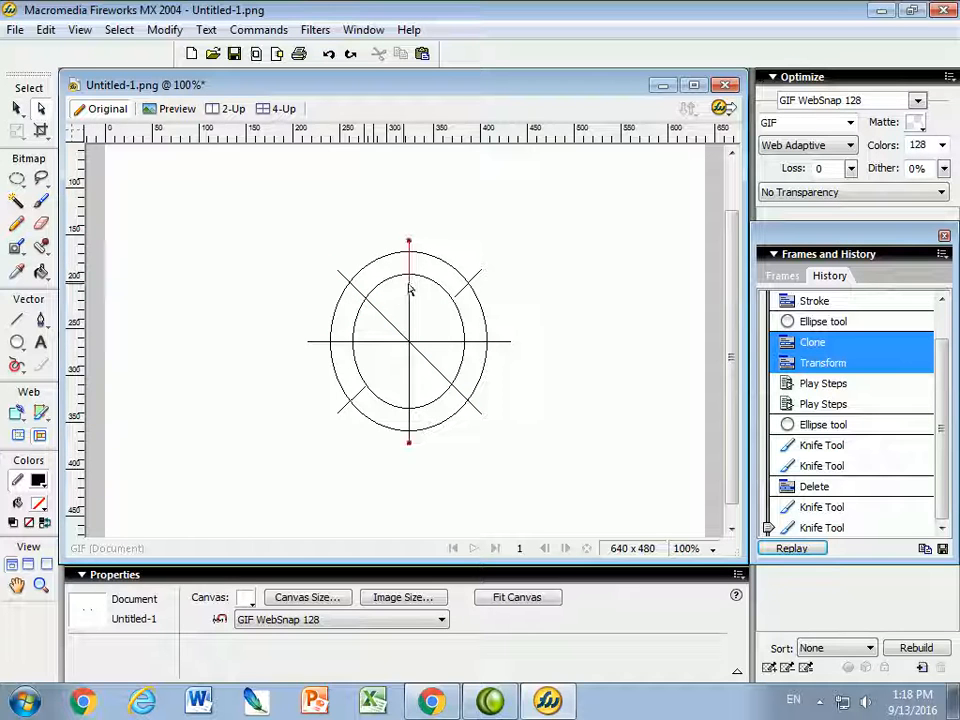
Step: Cut the horizontal line's longer piece exactly at its right-hand crossing with the inner ellipse, undoing any misplaced cut
{"action": "left_click", "coordinate": [385, 345]}
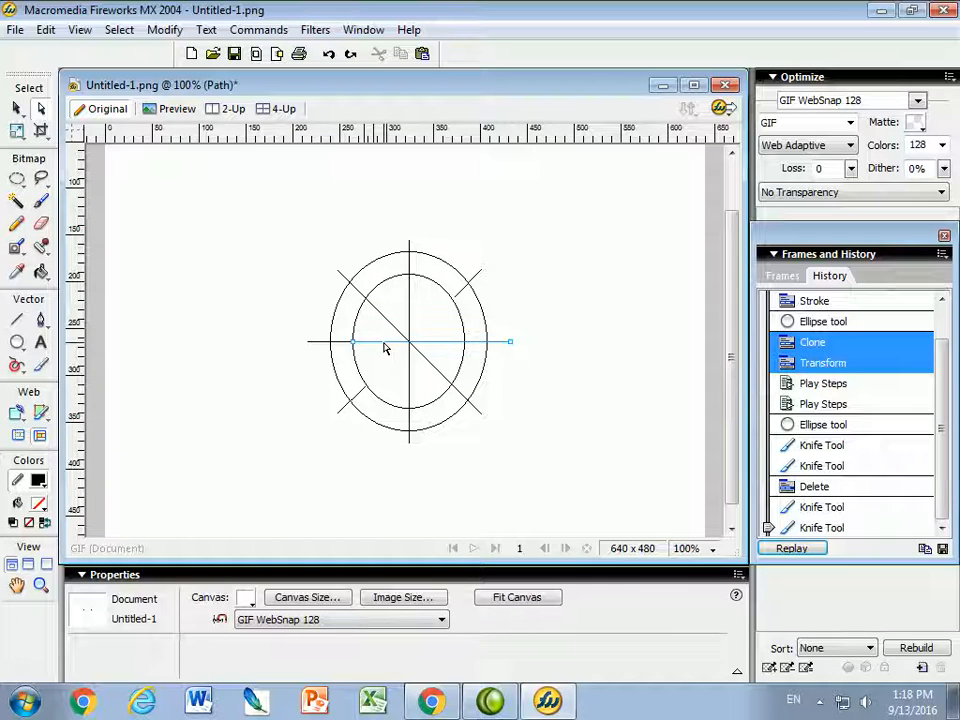
{"action": "left_click", "coordinate": [41, 366]}
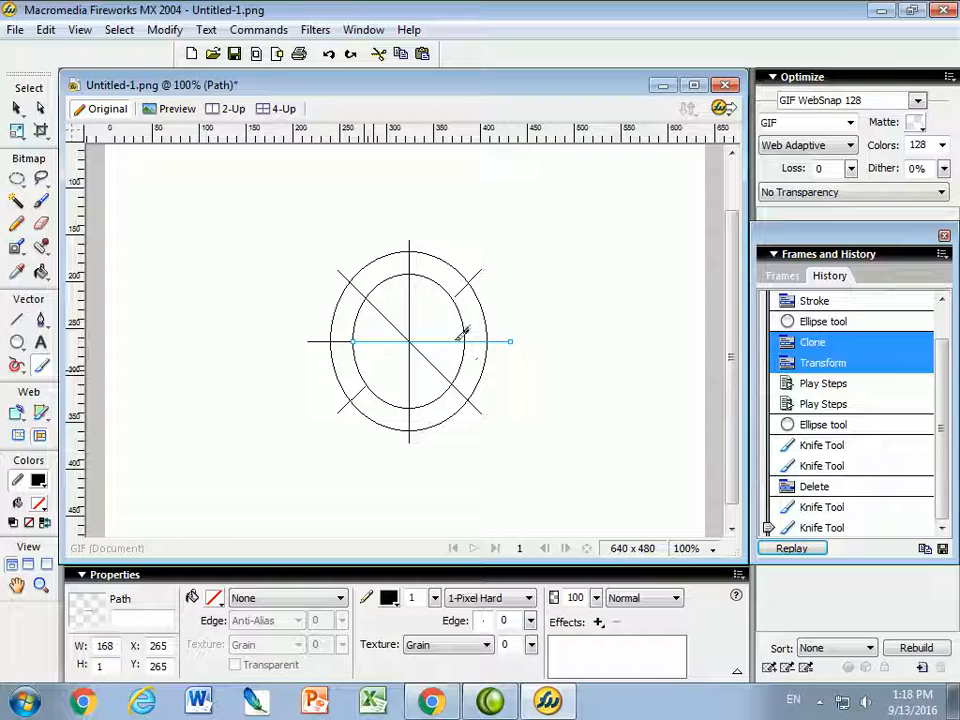
{"action": "left_click", "coordinate": [465, 342]}
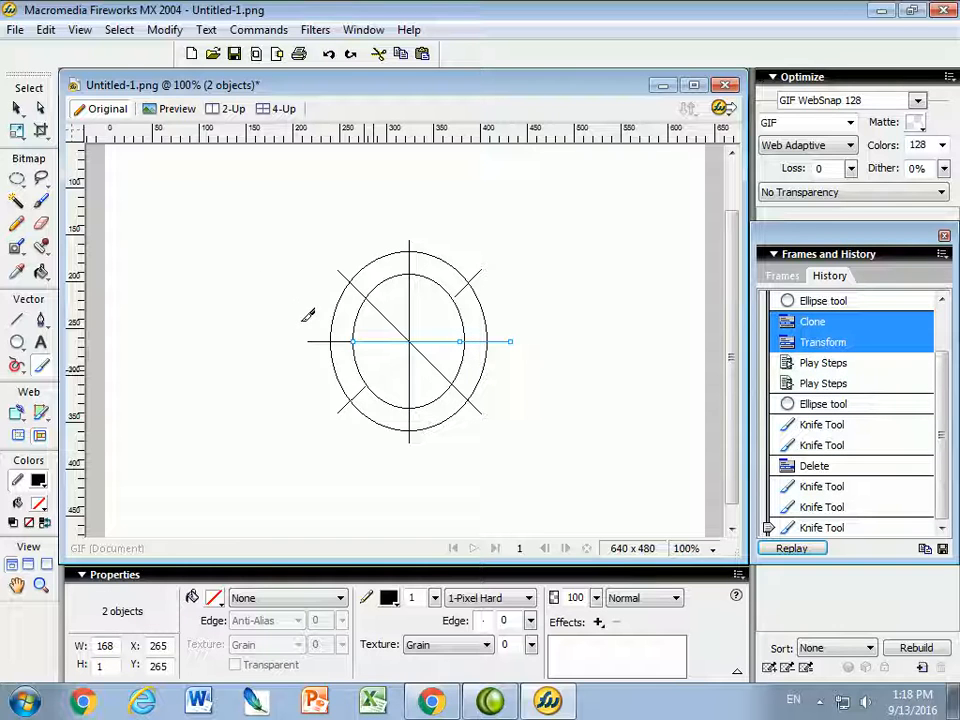
{"action": "key", "text": "ctrl+z"}
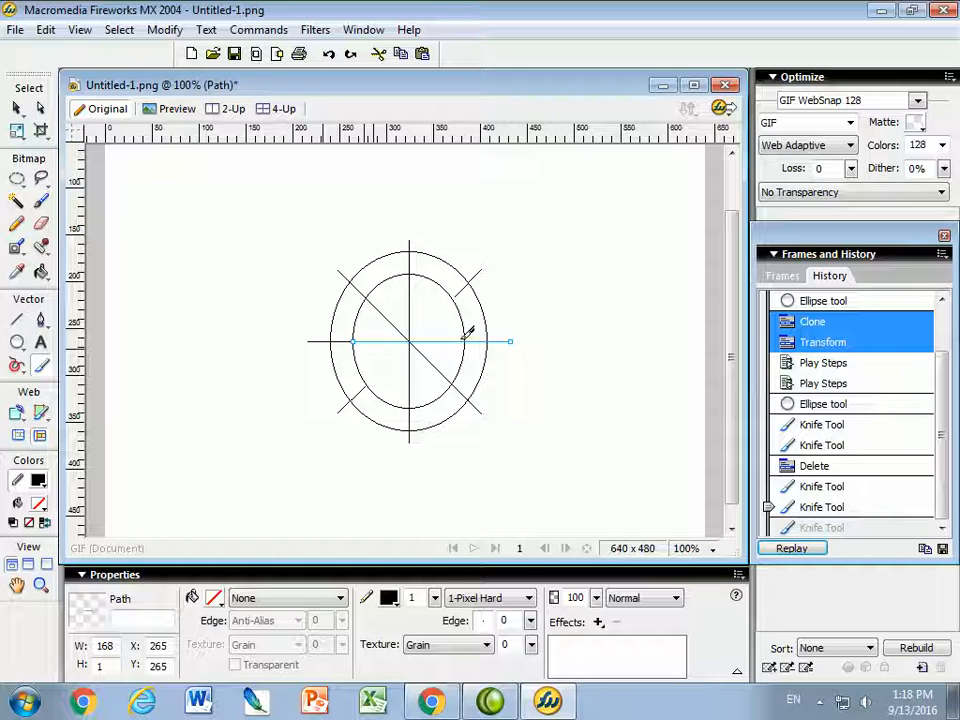
{"action": "left_click", "coordinate": [467, 346]}
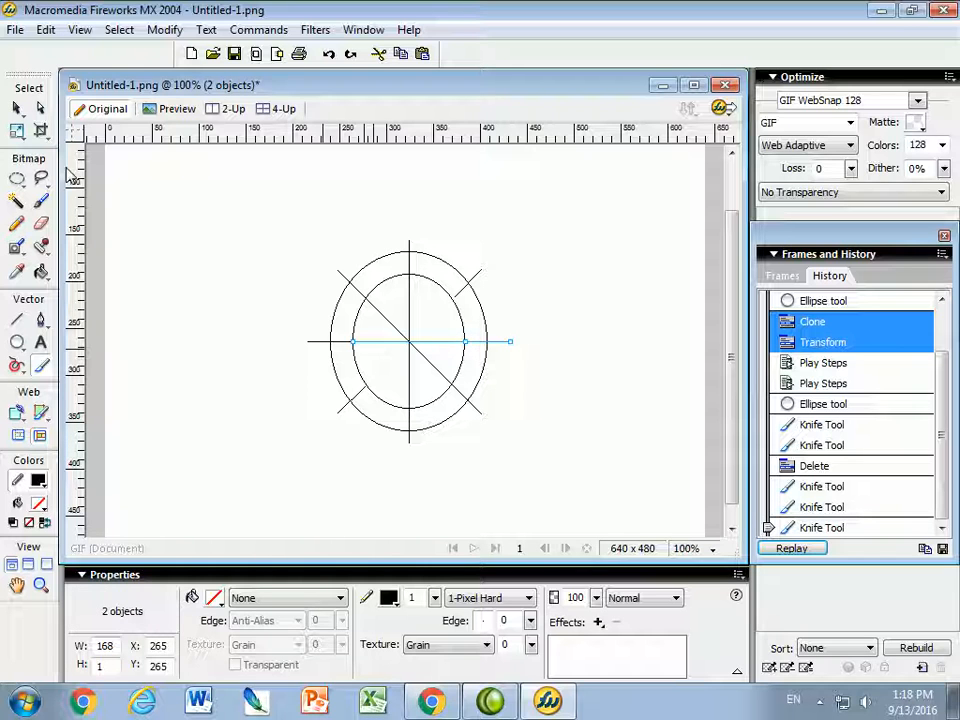
Step: Delete the horizontal line's middle segment inside the inner ellipse
{"action": "left_click", "coordinate": [40, 107]}
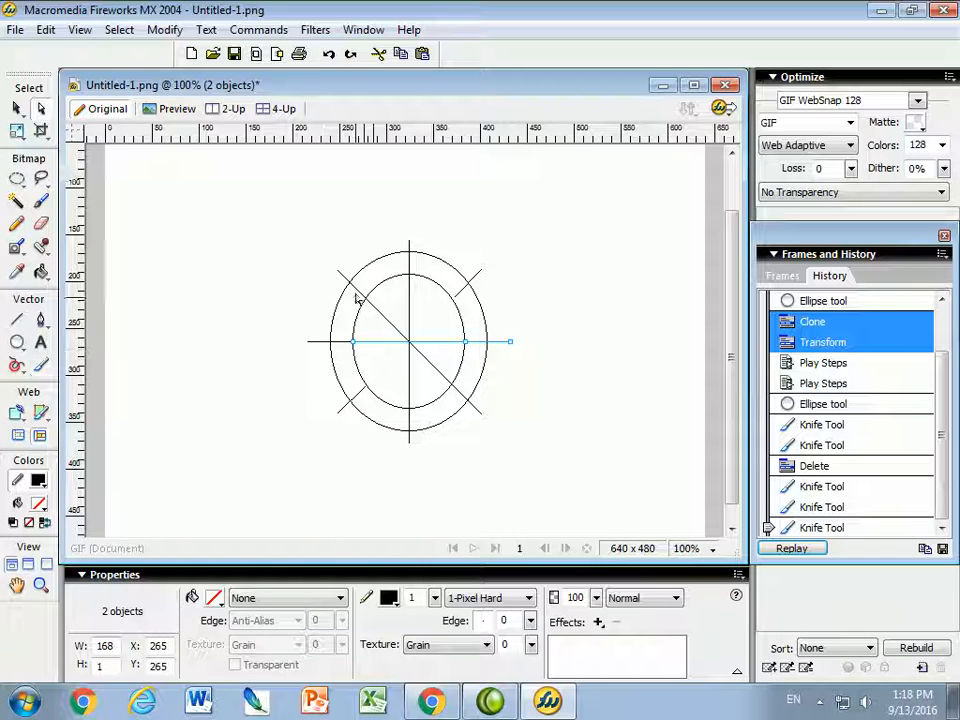
{"action": "left_click", "coordinate": [376, 345]}
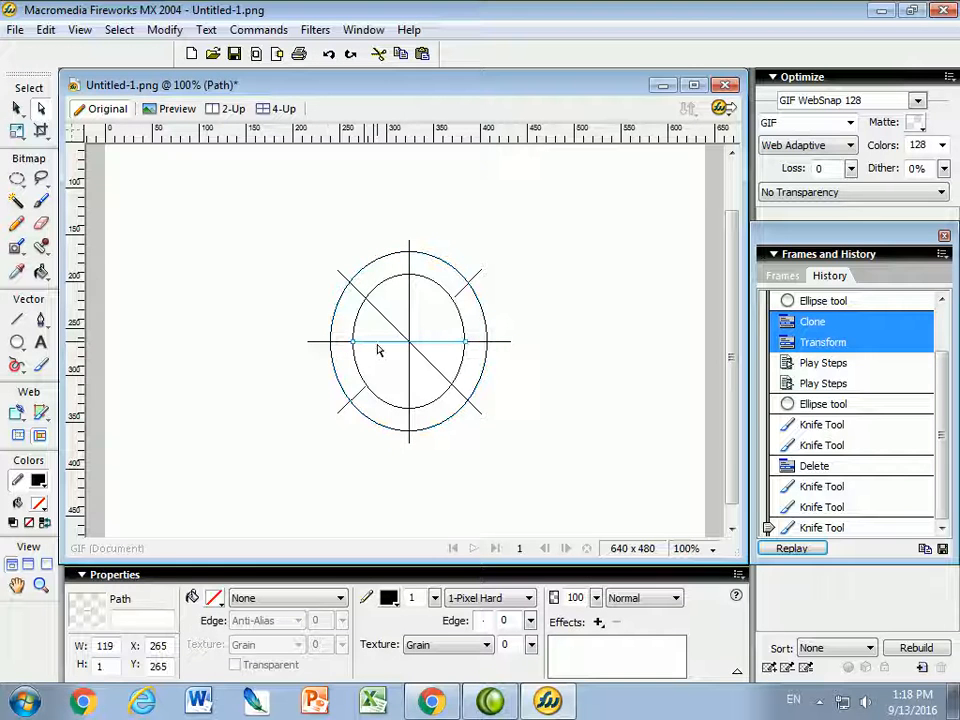
{"action": "key", "text": "Delete"}
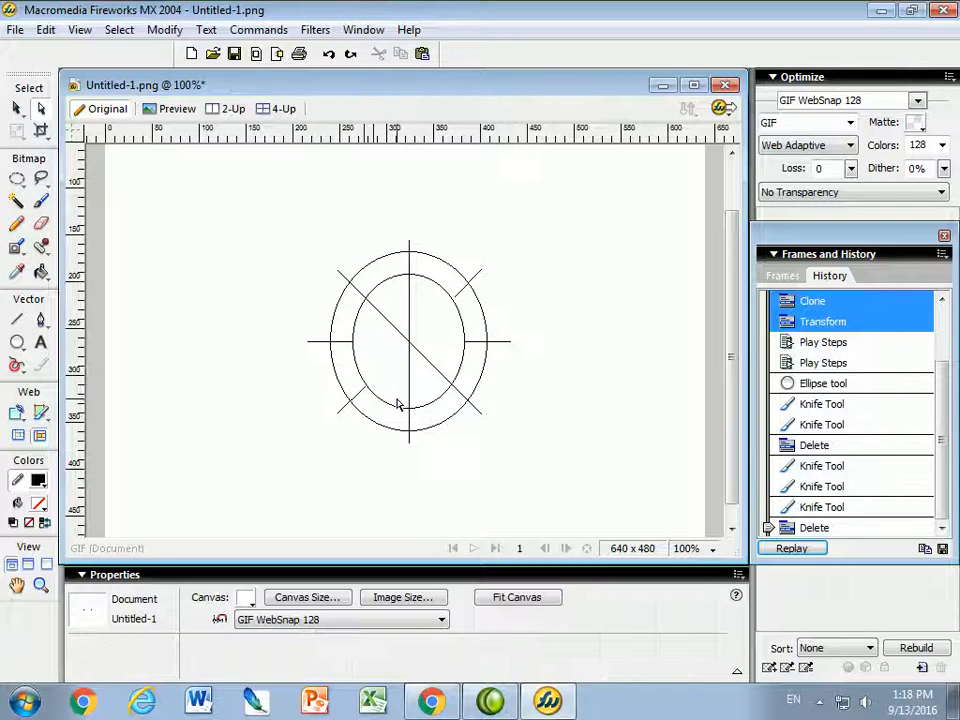
Step: Cut the diagonal line falling to the lower right with the Knife tool at both crossings with the inner ellipse
{"action": "left_click", "coordinate": [700, 548]}
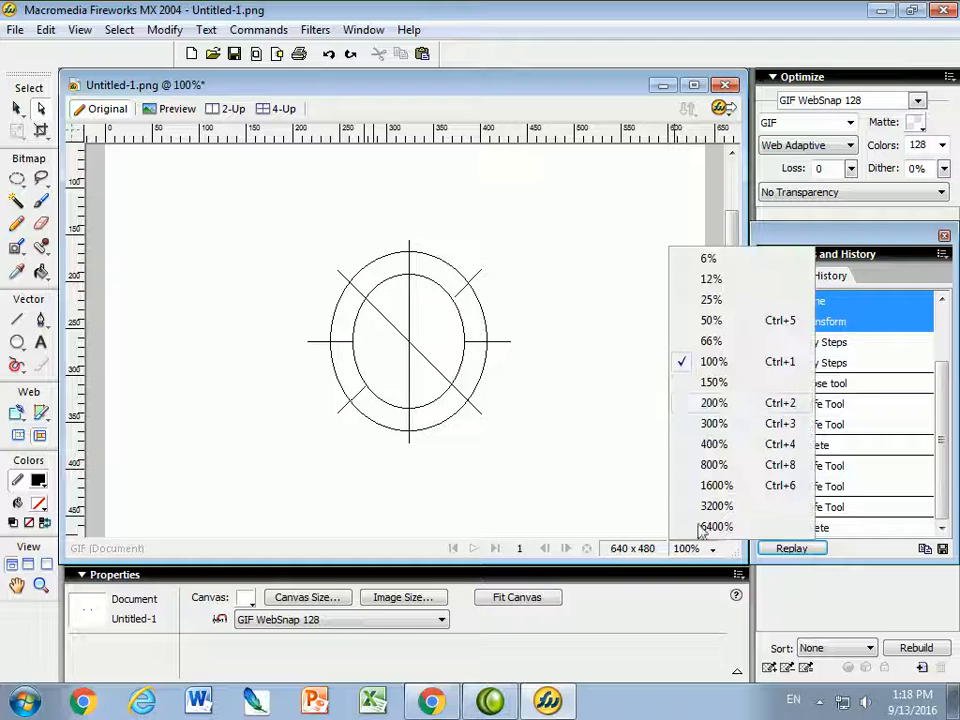
{"action": "left_click", "coordinate": [720, 401]}
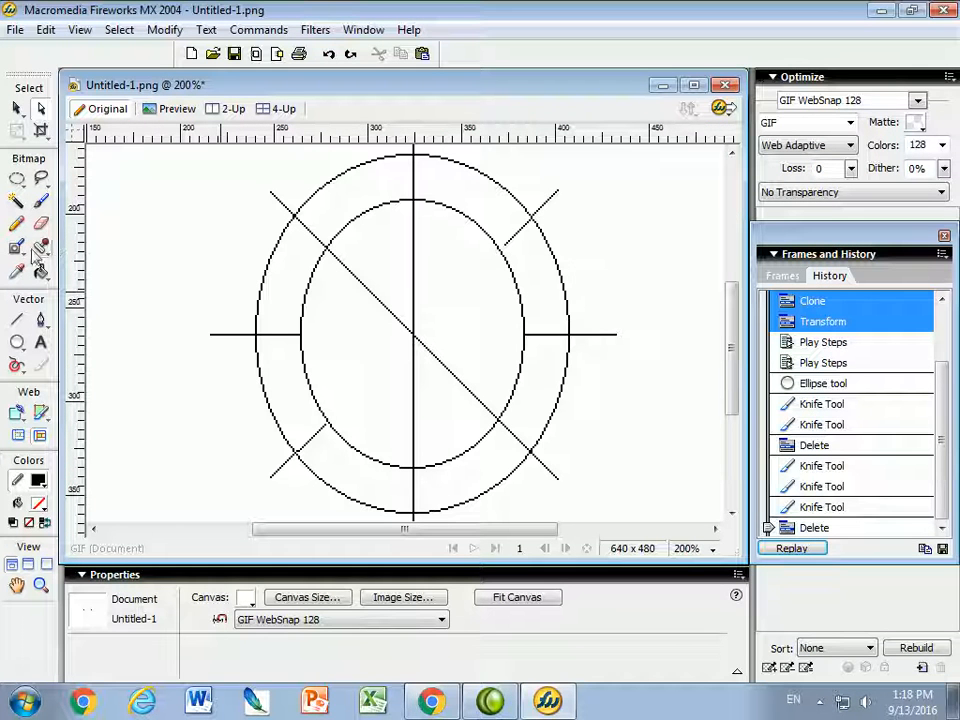
{"action": "left_click", "coordinate": [350, 275]}
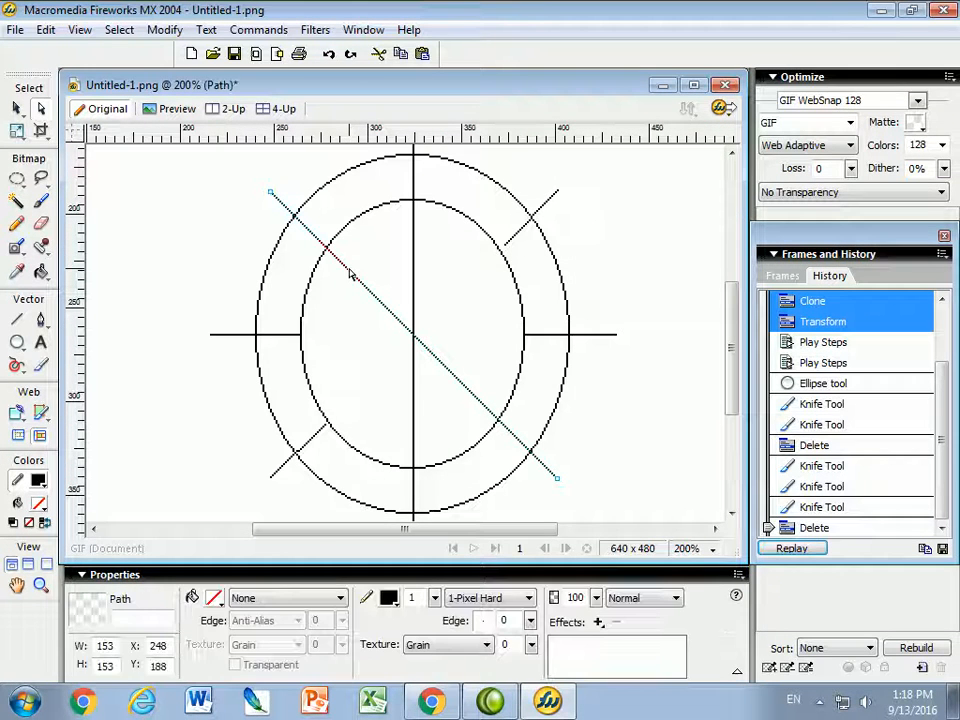
{"action": "left_click", "coordinate": [40, 365]}
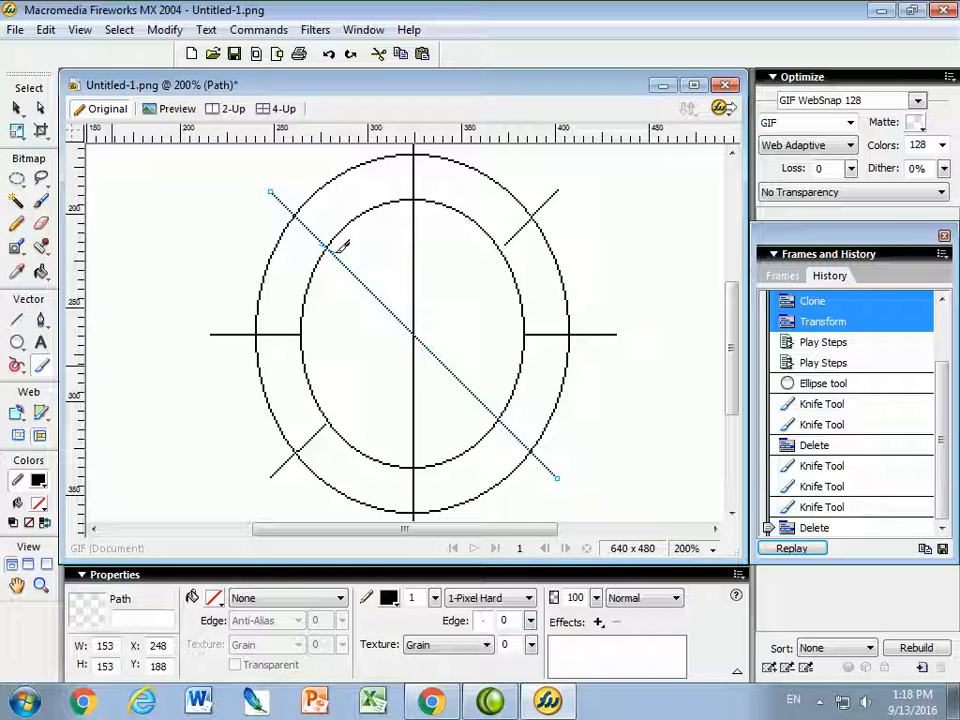
{"action": "left_click_drag", "start_coordinate": [338, 251], "coordinate": [342, 253]}
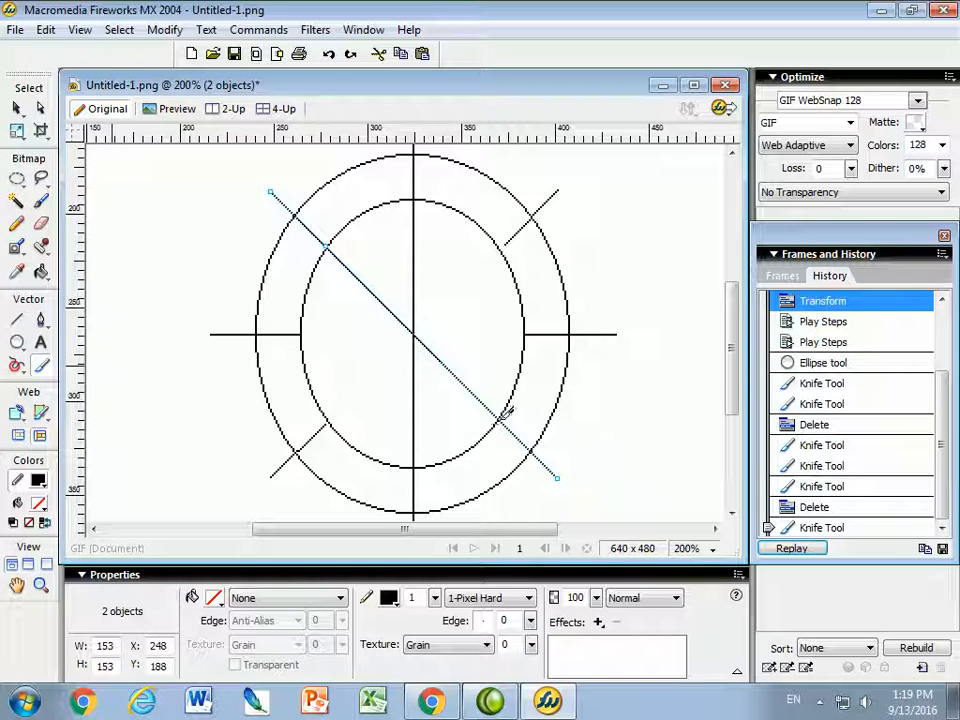
{"action": "mouse_move", "coordinate": [508, 408]}
{"action": "left_mouse_down"}
{"action": "mouse_move", "coordinate": [529, 452]}
{"action": "mouse_move", "coordinate": [503, 485]}
{"action": "left_mouse_up"}
Step: Delete the falling diagonal line's middle segment inside the inner ellipse
{"action": "left_click", "coordinate": [40, 108]}
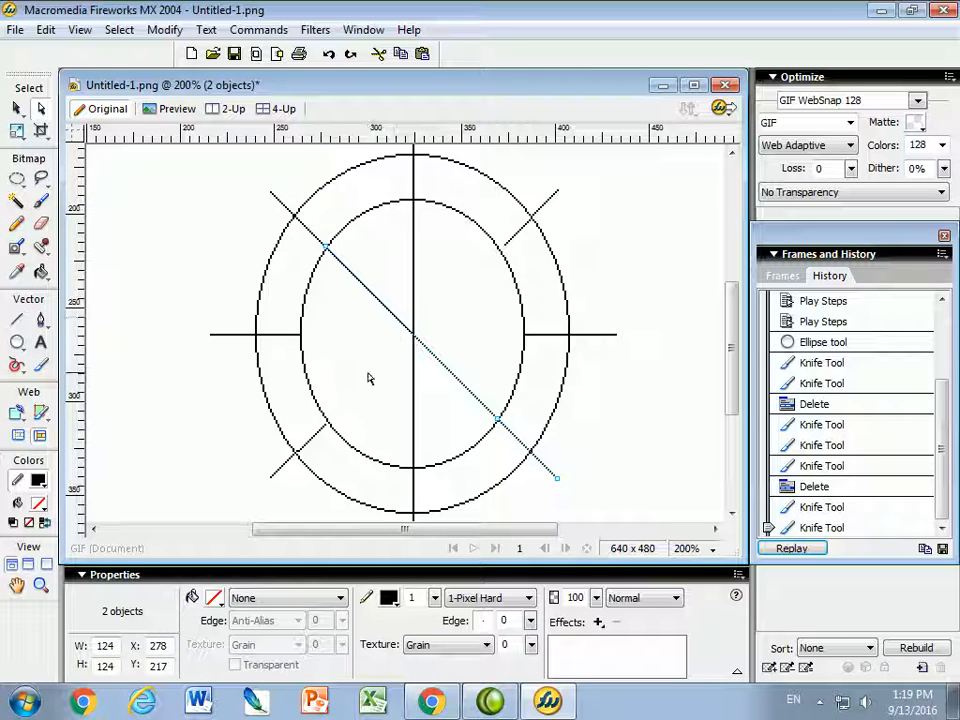
{"action": "left_click", "coordinate": [351, 274]}
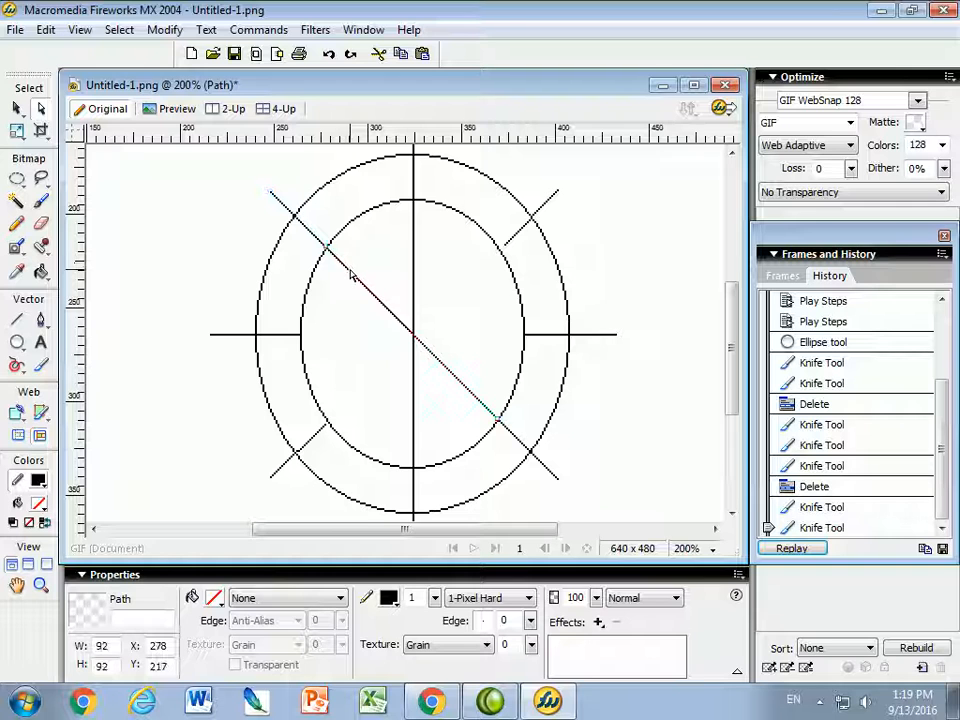
{"action": "key", "text": "Delete"}
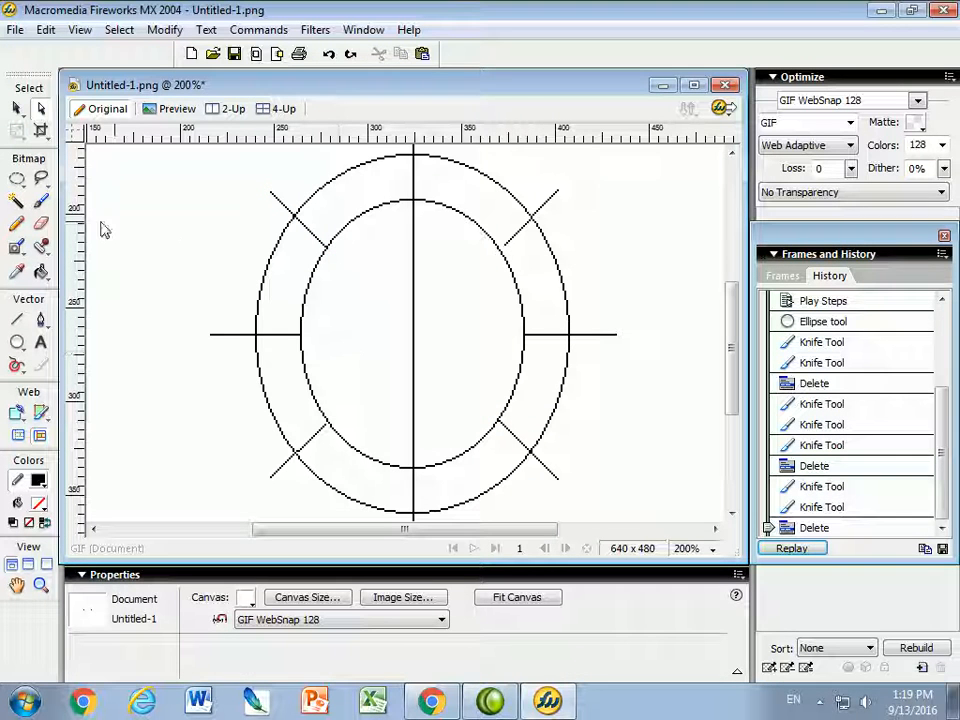
Step: Cut the vertical line with the Knife tool at its upper and lower crossings with the inner ellipse
{"action": "left_click", "coordinate": [415, 248]}
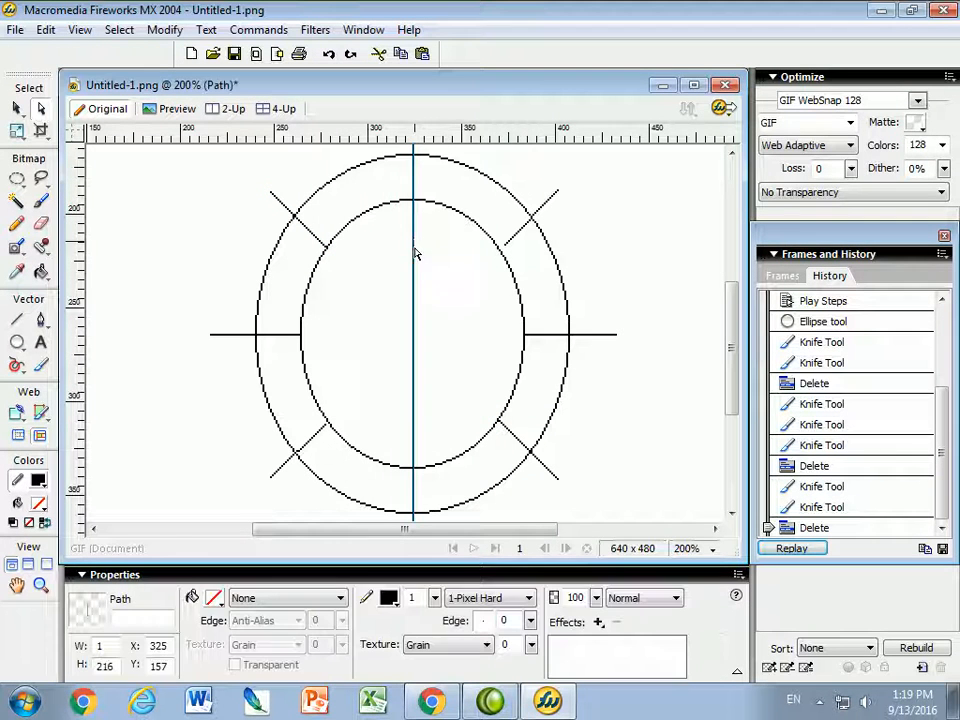
{"action": "left_click", "coordinate": [42, 364]}
{"action": "left_click_drag", "start_coordinate": [409, 200], "coordinate": [424, 189]}
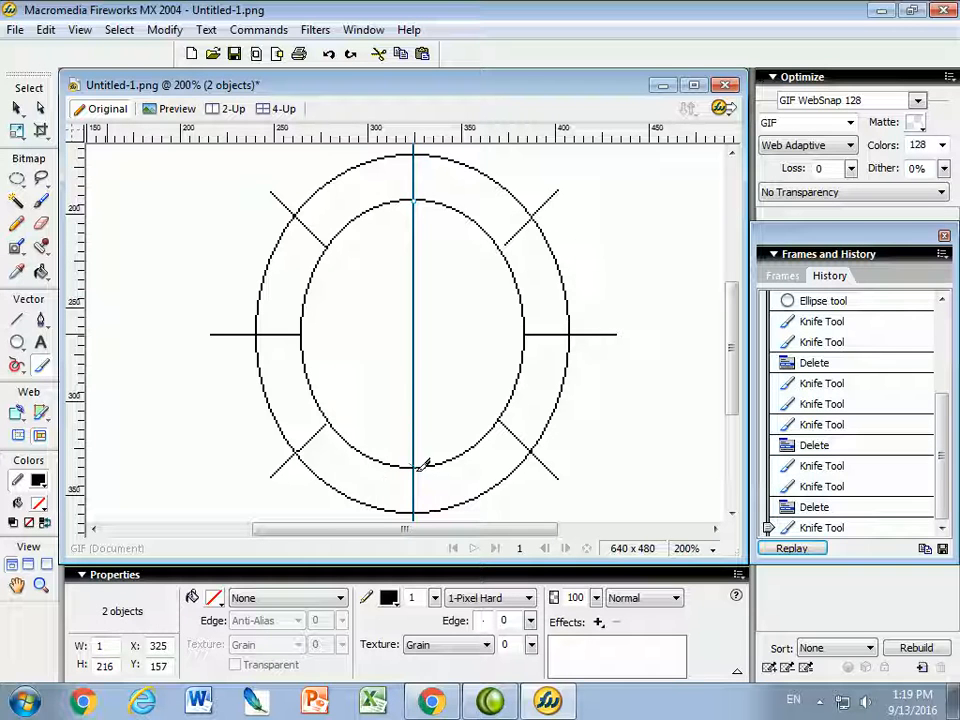
{"action": "left_click_drag", "start_coordinate": [422, 465], "coordinate": [426, 461]}
Step: Delete the vertical line's middle segment inside the inner ellipse
{"action": "left_click", "coordinate": [40, 107]}
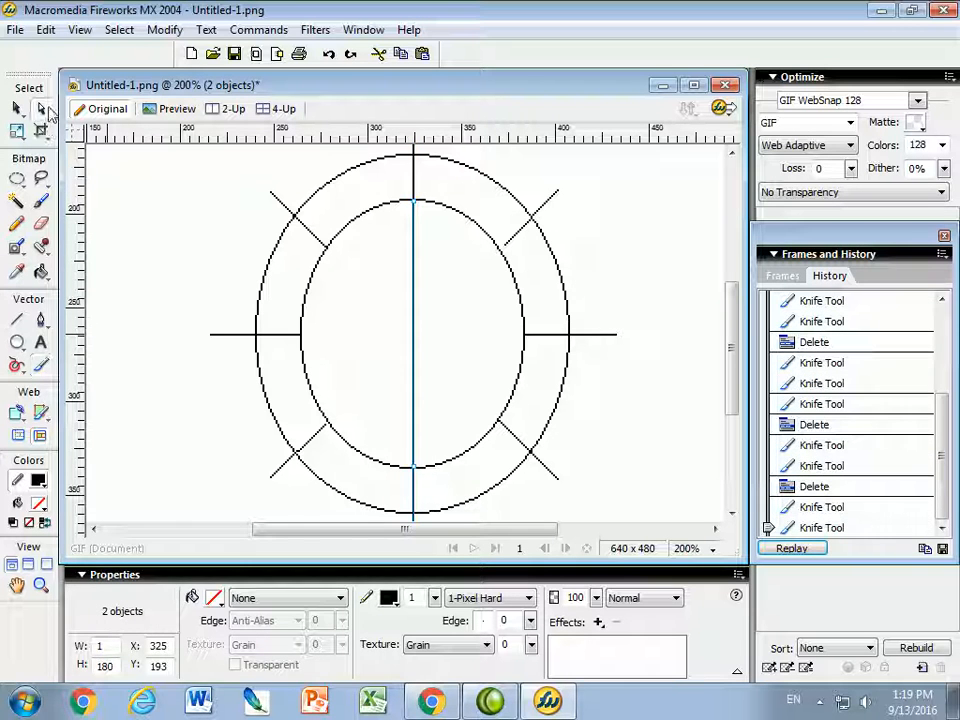
{"action": "left_click", "coordinate": [505, 410]}
{"action": "left_click", "coordinate": [413, 367]}
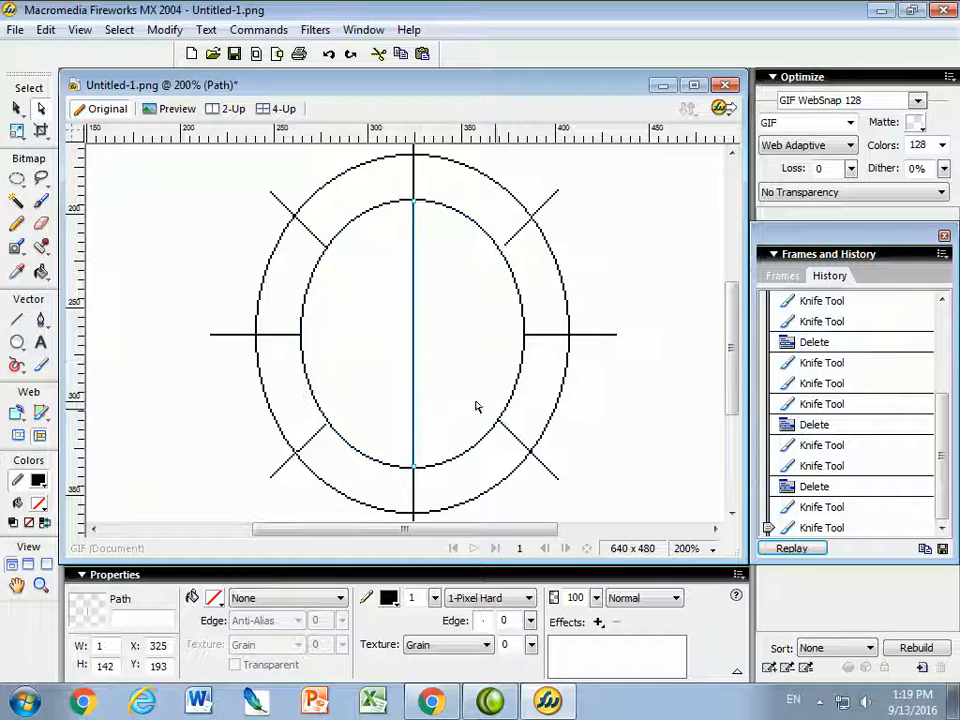
{"action": "key", "text": "Delete"}
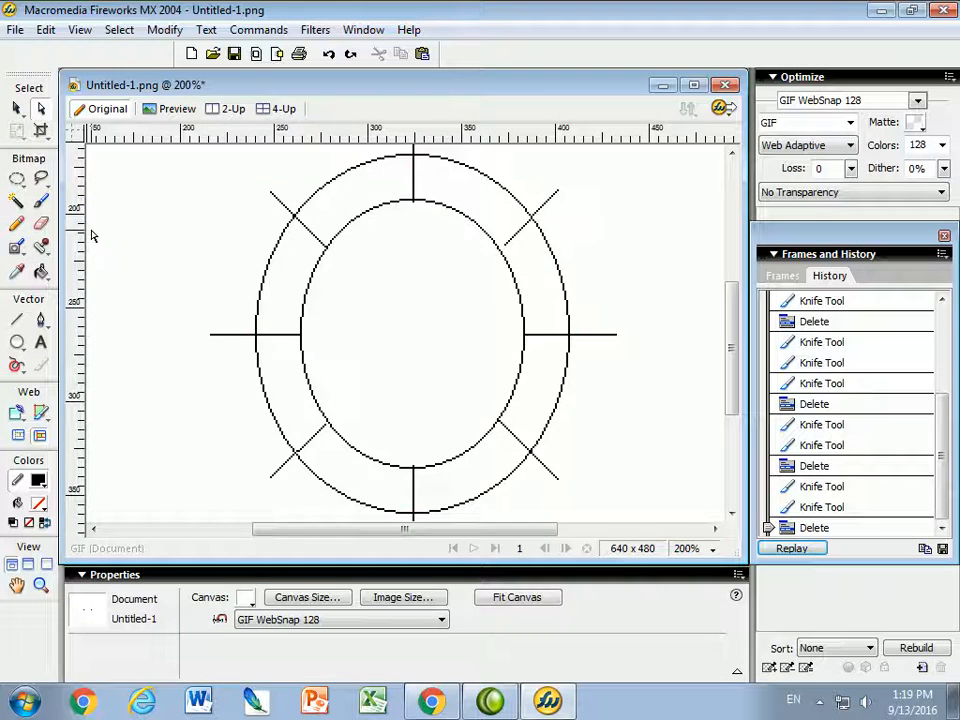
Step: Give the outer ellipse a solid orange-yellow fill
{"action": "left_click", "coordinate": [16, 110]}
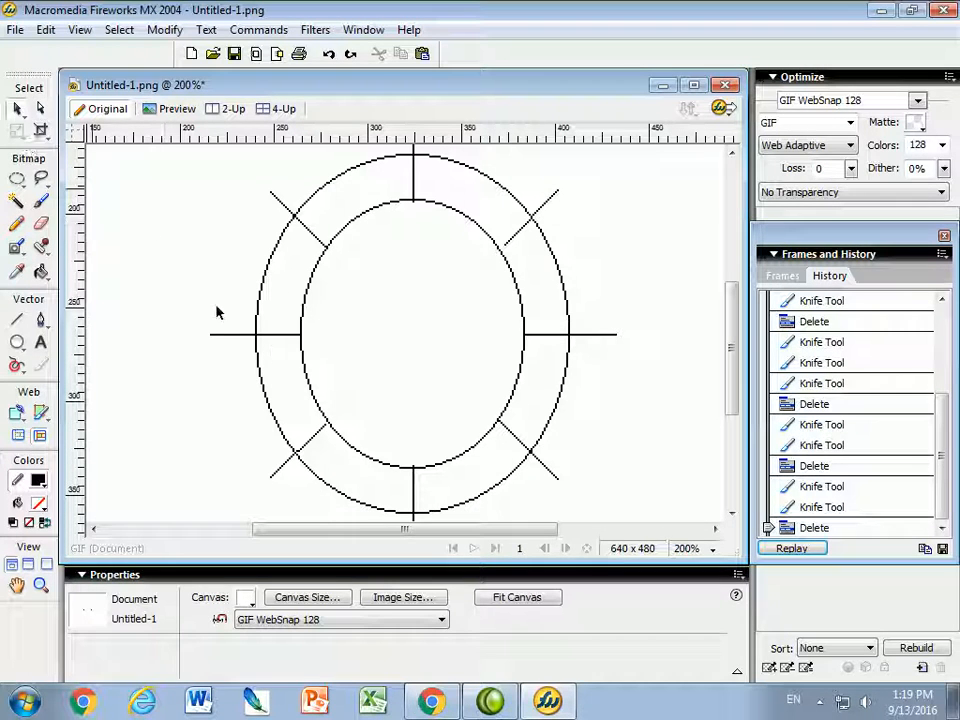
{"action": "left_click", "coordinate": [345, 178]}
{"action": "left_click", "coordinate": [345, 178]}
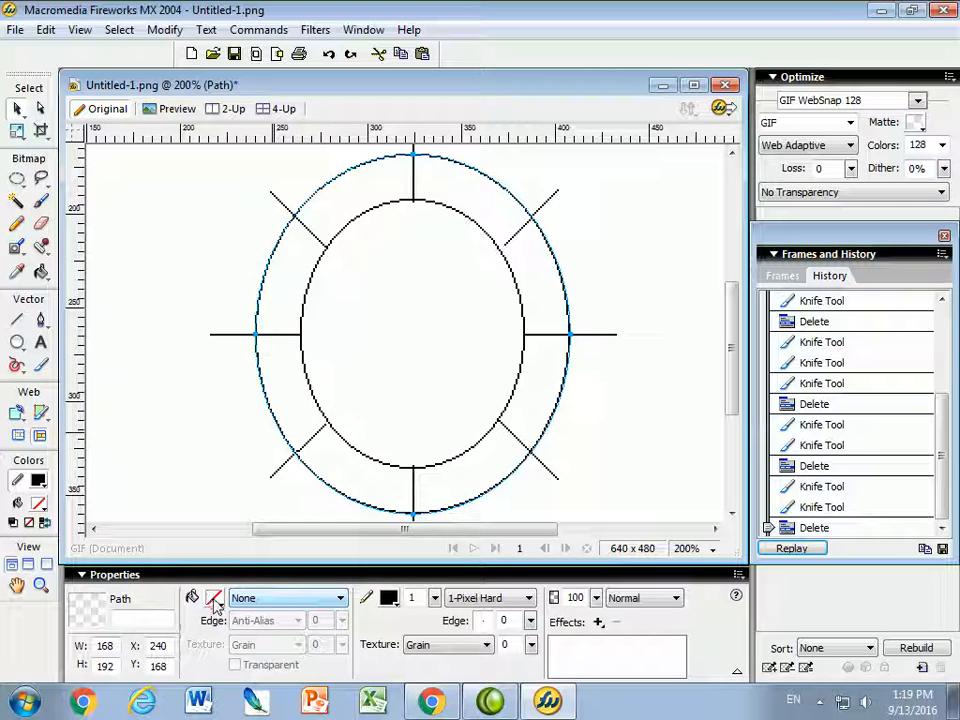
{"action": "left_click", "coordinate": [214, 599]}
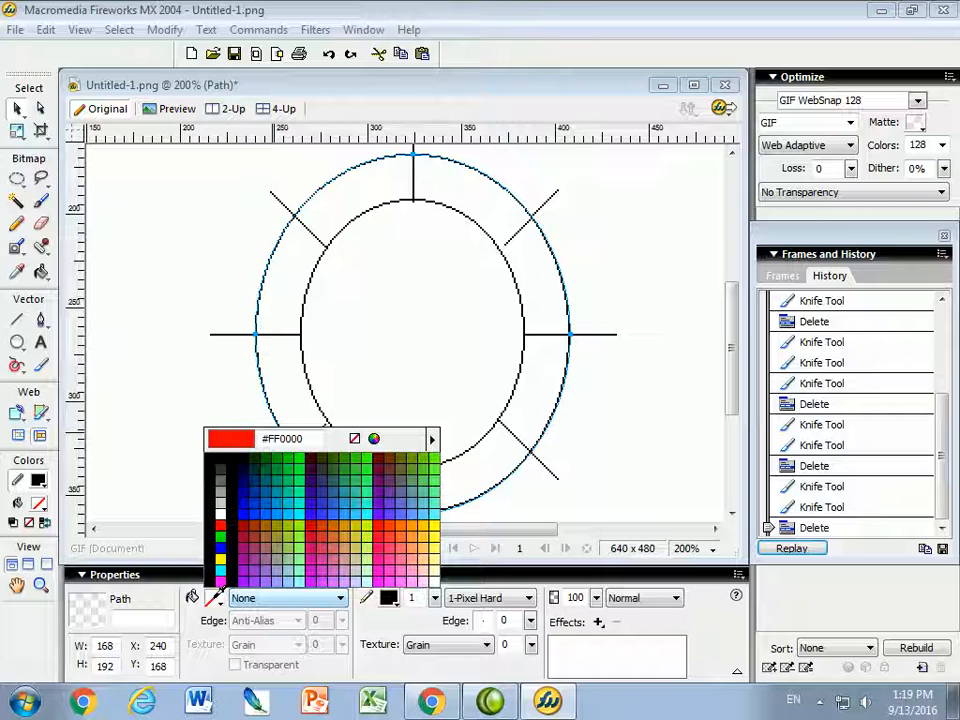
{"action": "left_click", "coordinate": [428, 537]}
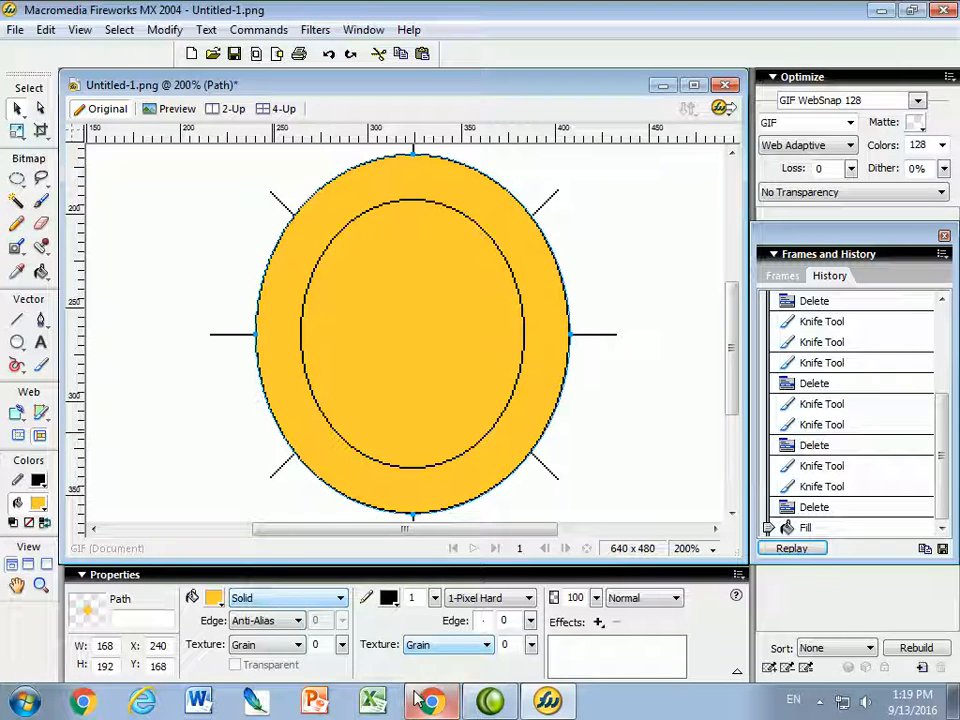
Step: Remove the inner ellipse's stroke and give it a solid dark orange-red fill
{"action": "left_click", "coordinate": [453, 209]}
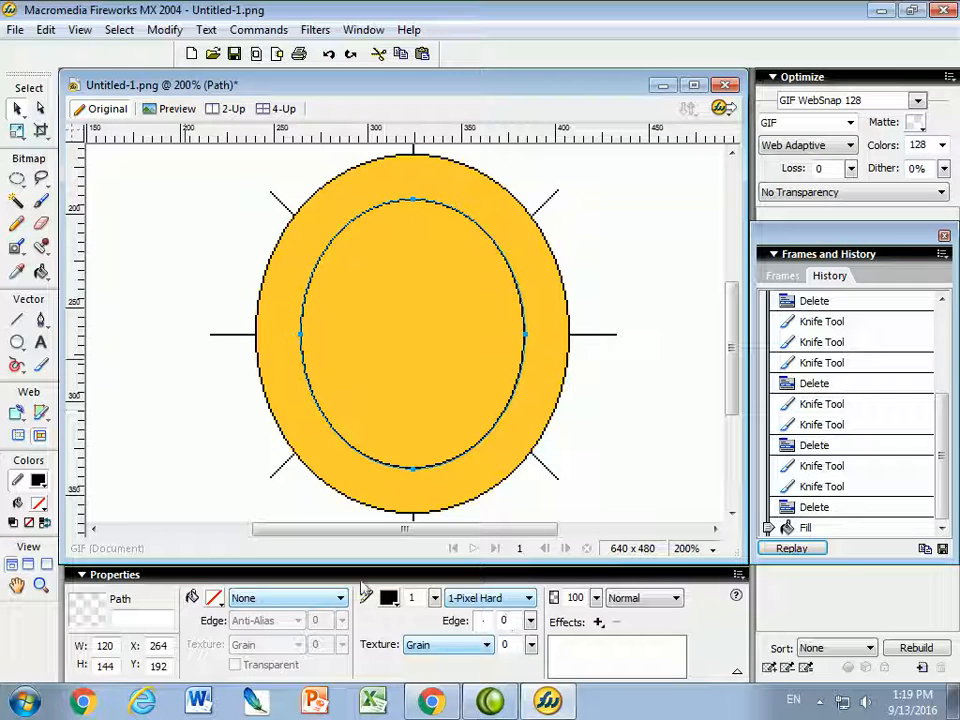
{"action": "left_click", "coordinate": [388, 597]}
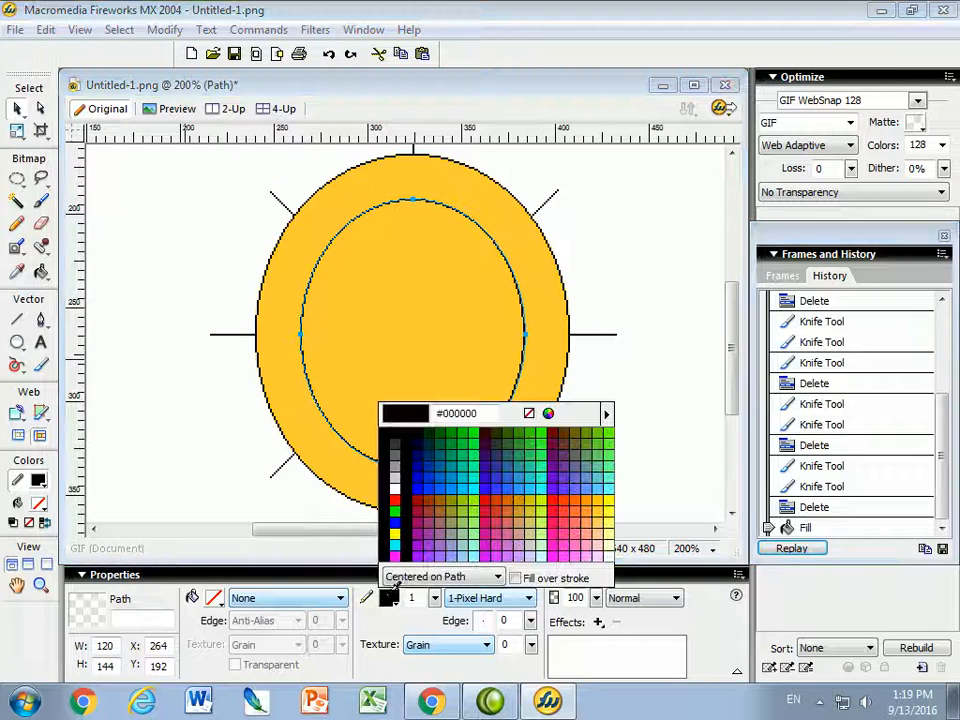
{"action": "left_click", "coordinate": [533, 413]}
{"action": "left_click", "coordinate": [214, 597]}
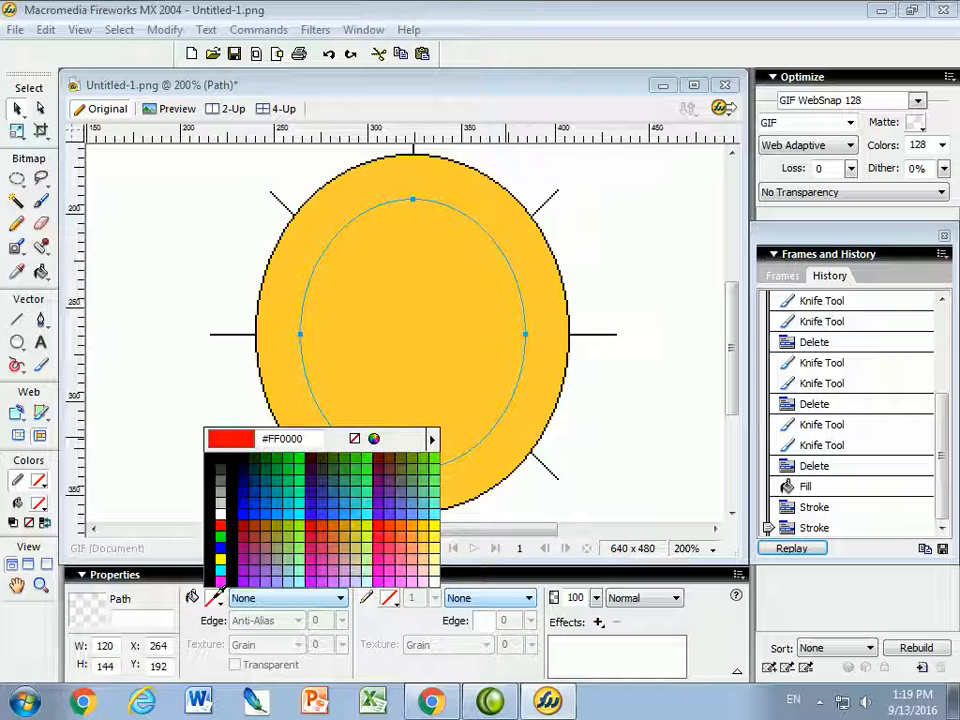
{"action": "left_click", "coordinate": [326, 521]}
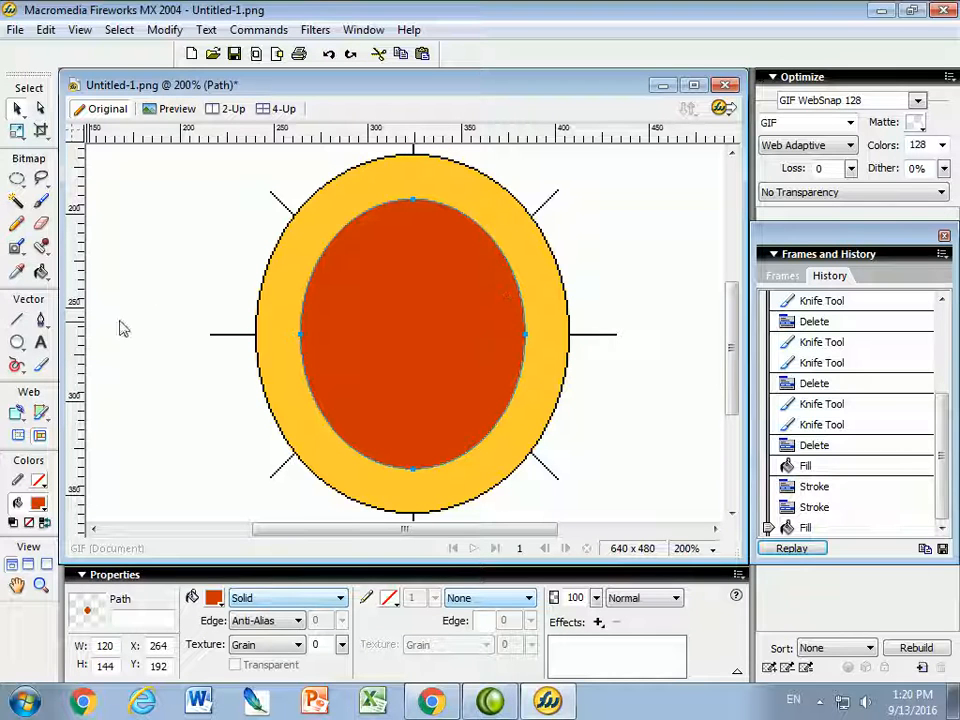
Step: Set the Polygon tool to draw a Star with 4 sides and a solid white fill
{"action": "left_click", "coordinate": [20, 342]}
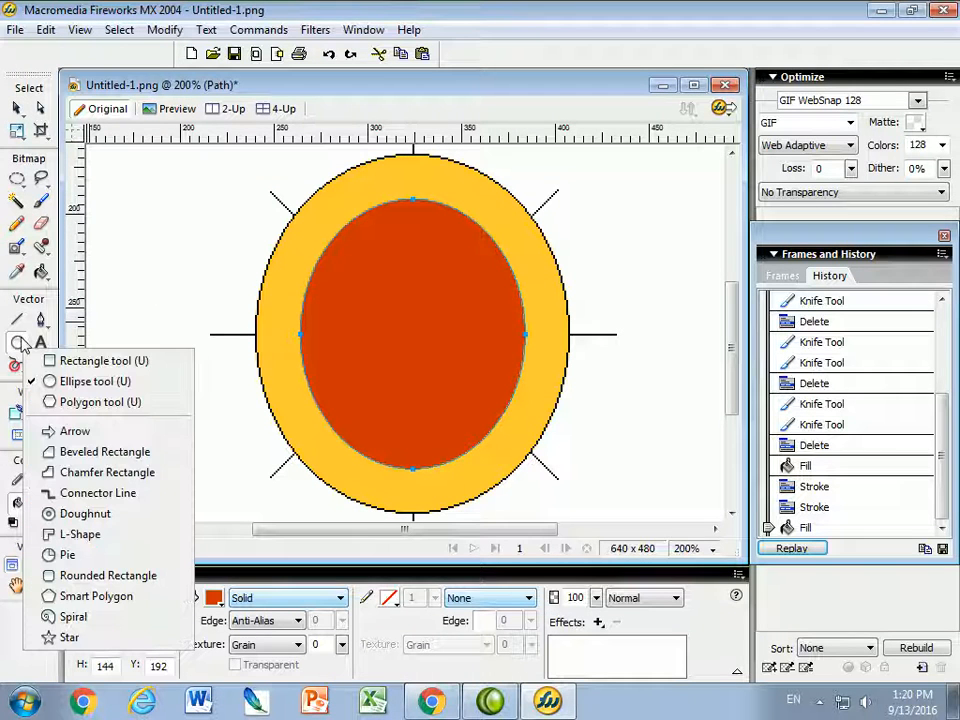
{"action": "left_click", "coordinate": [106, 402]}
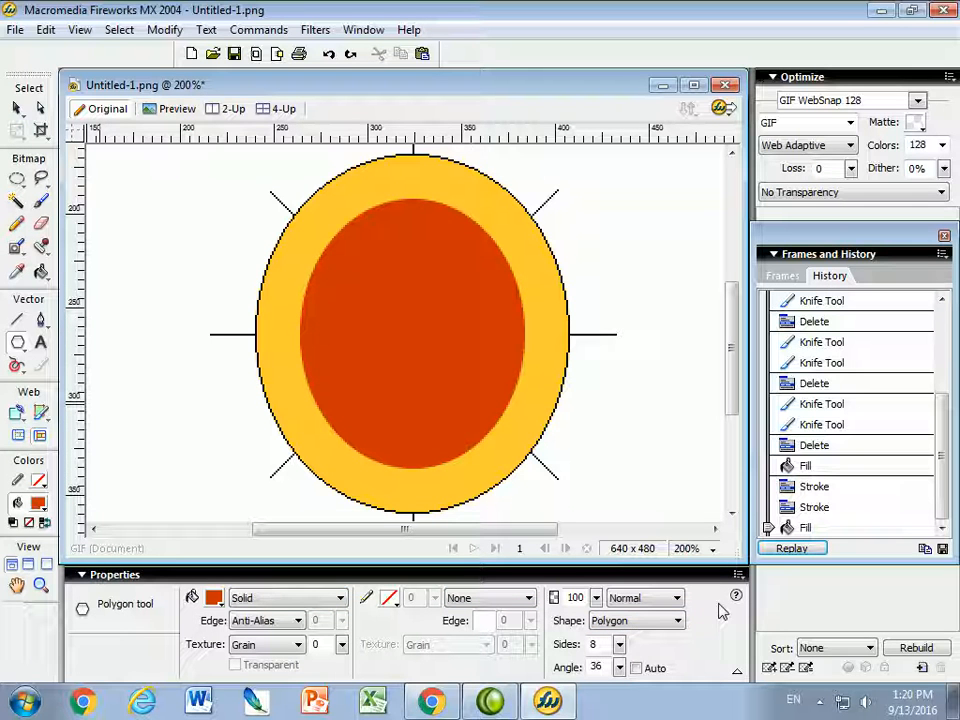
{"action": "left_click", "coordinate": [658, 627]}
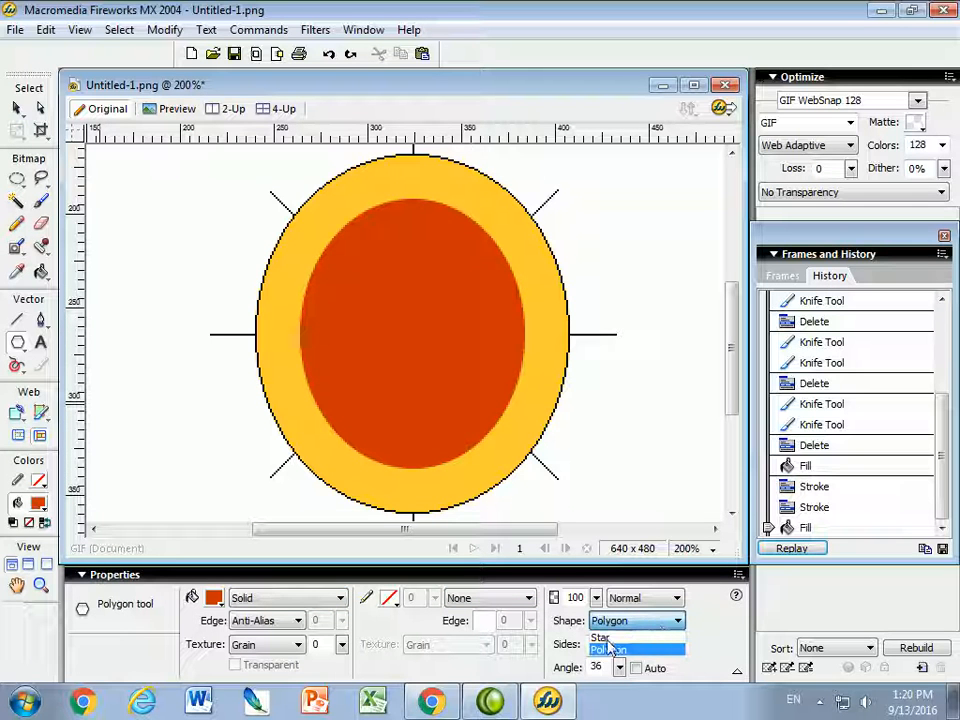
{"action": "left_click", "coordinate": [608, 641]}
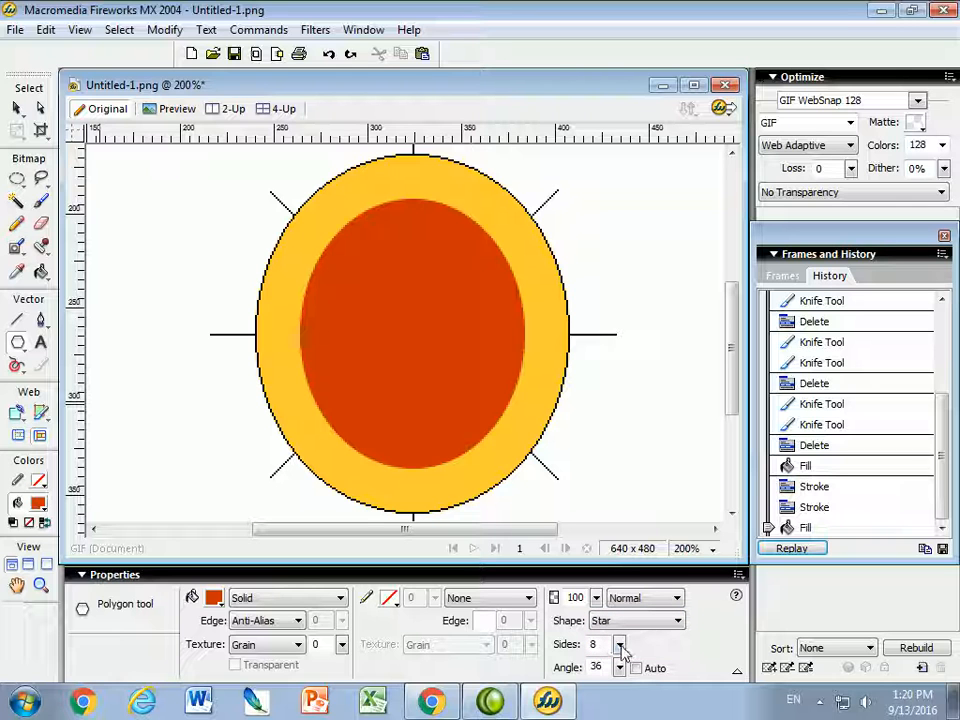
{"action": "left_click_drag", "start_coordinate": [620, 648], "coordinate": [621, 666]}
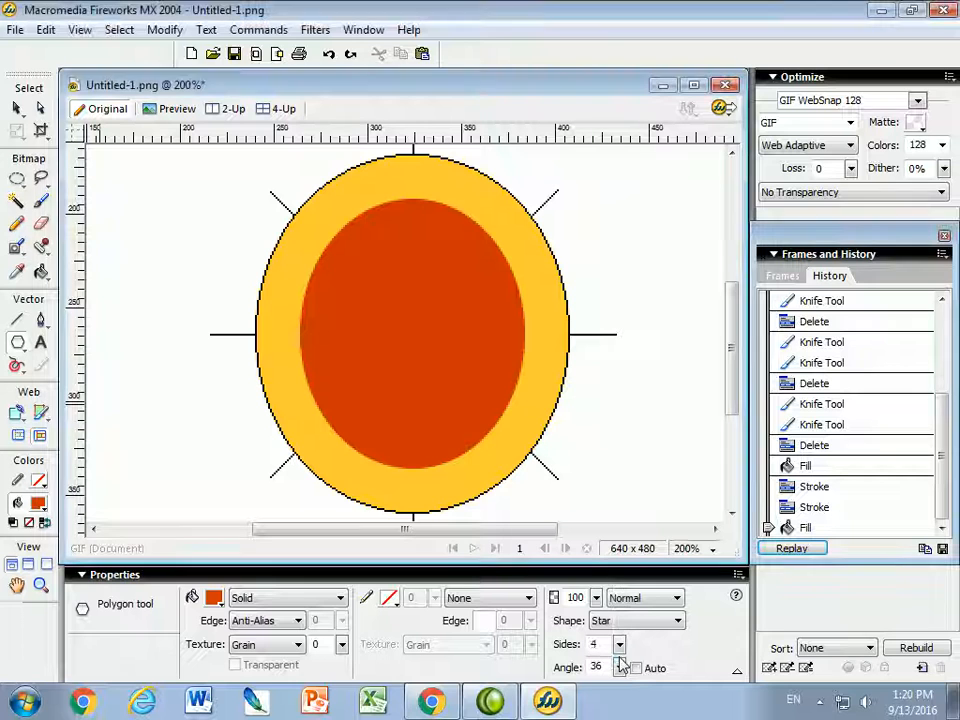
{"action": "left_click", "coordinate": [214, 598]}
{"action": "left_click", "coordinate": [214, 471]}
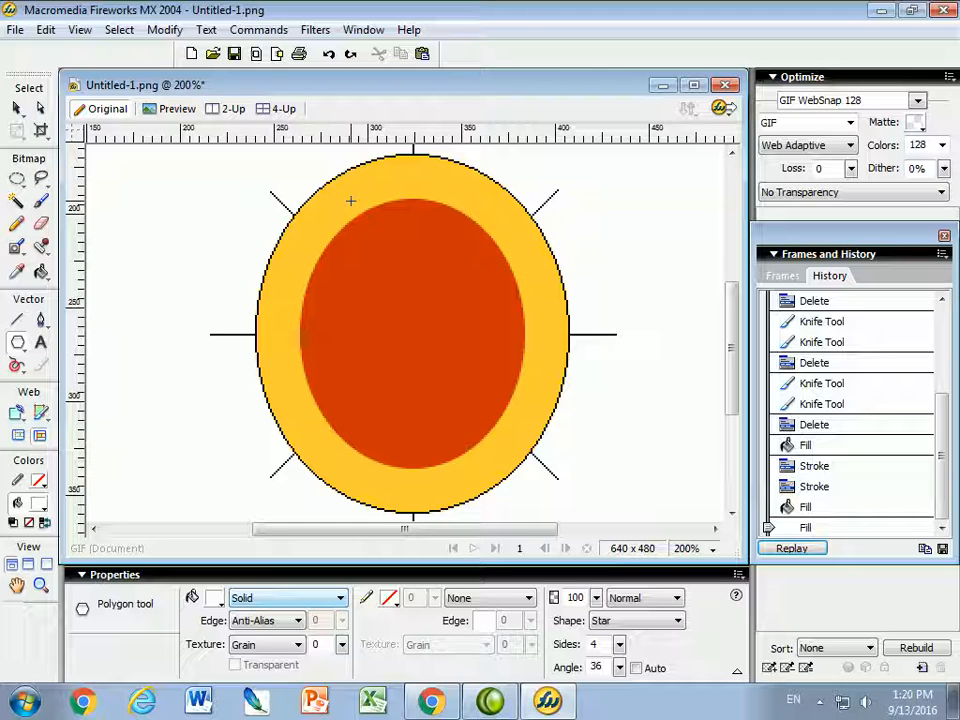
Step: Draw a tilted four-pointed star about 140 px wide and move it over the center of the ellipses
{"action": "left_click_drag", "start_coordinate": [294, 249], "coordinate": [352, 378]}
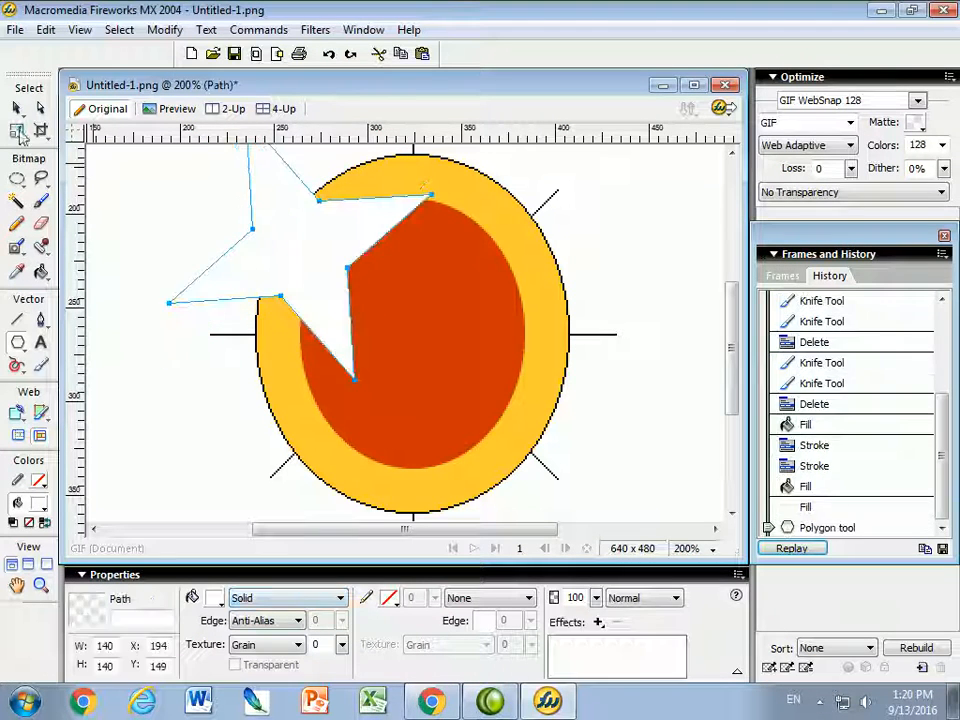
{"action": "left_click", "coordinate": [15, 107]}
{"action": "left_click_drag", "start_coordinate": [296, 261], "coordinate": [409, 340]}
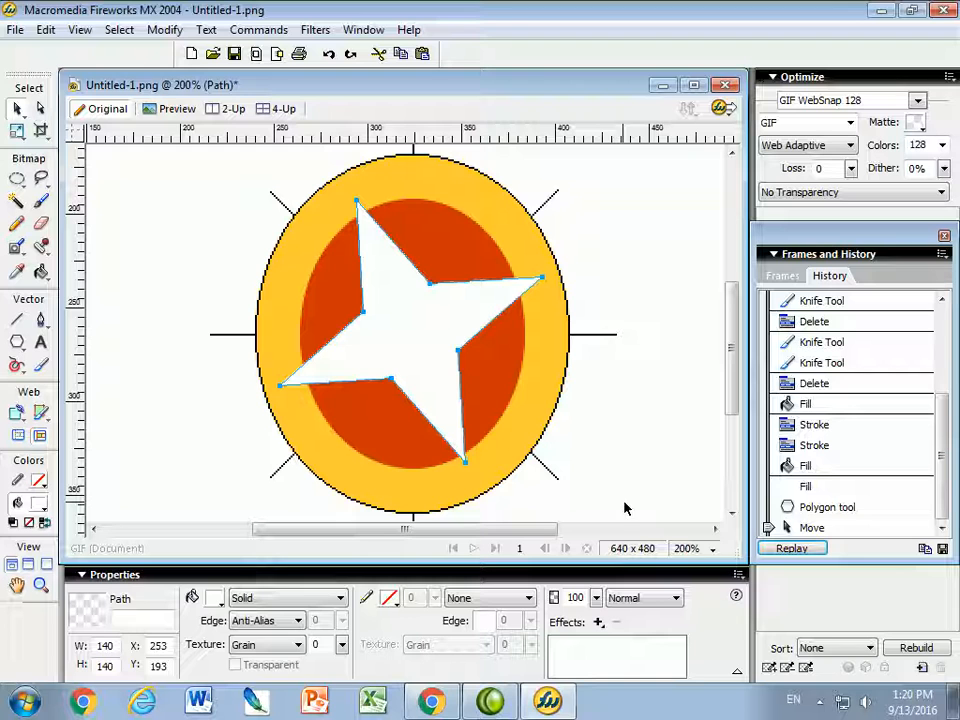
Step: Bring the upper-left diagonal line and the left horizontal line to the front of the ellipses
{"action": "left_click", "coordinate": [690, 548]}
{"action": "left_click", "coordinate": [708, 362]}
{"action": "left_click", "coordinate": [470, 495]}
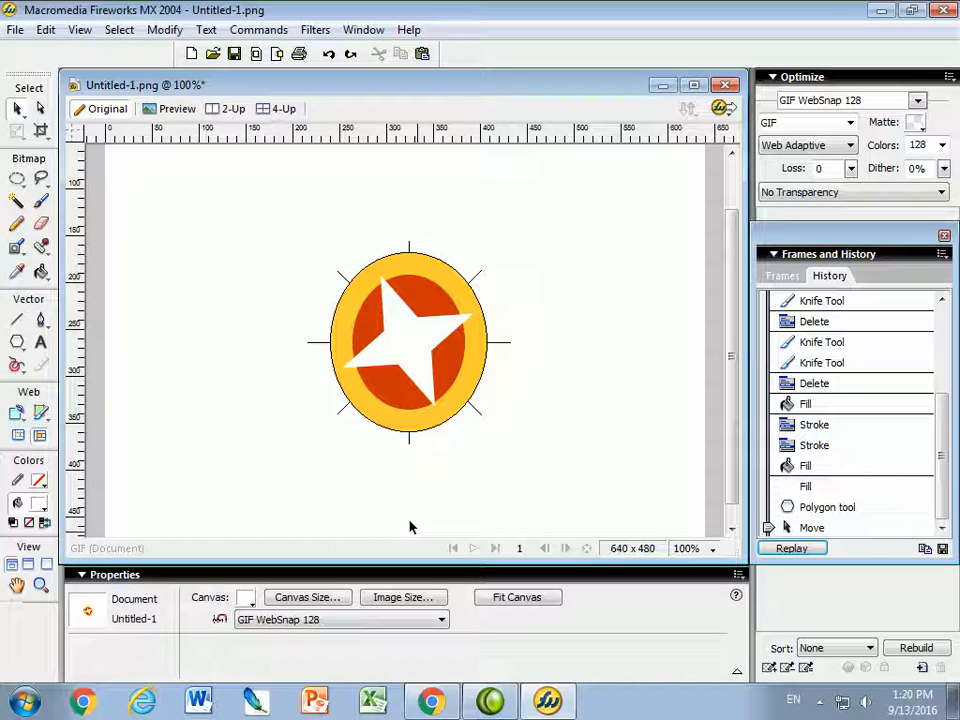
{"action": "left_click", "coordinate": [342, 282]}
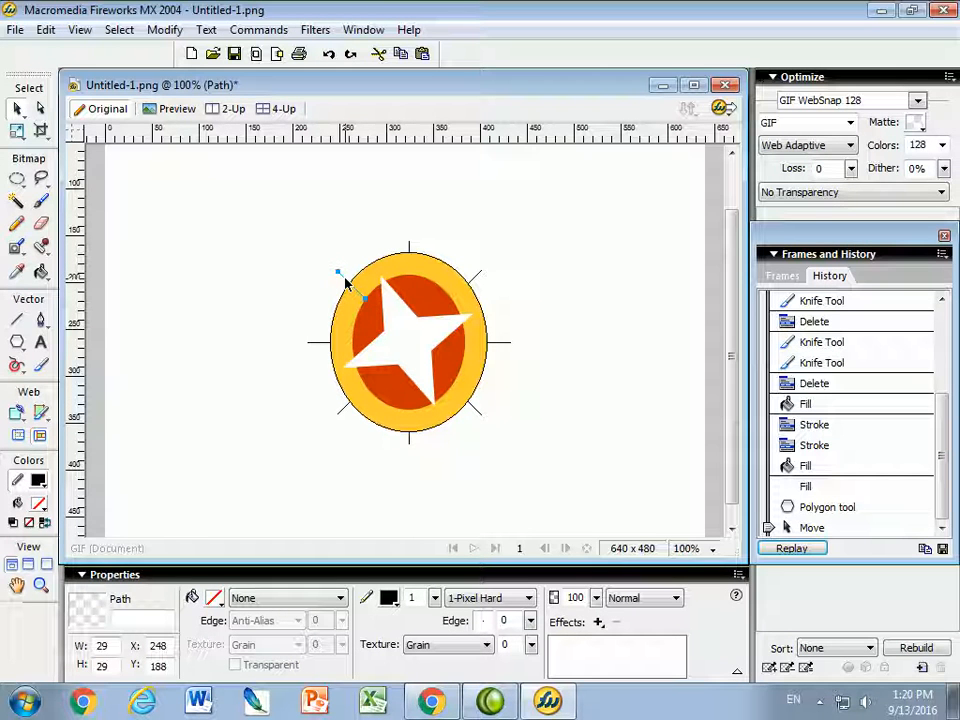
{"action": "right_click", "coordinate": [347, 285]}
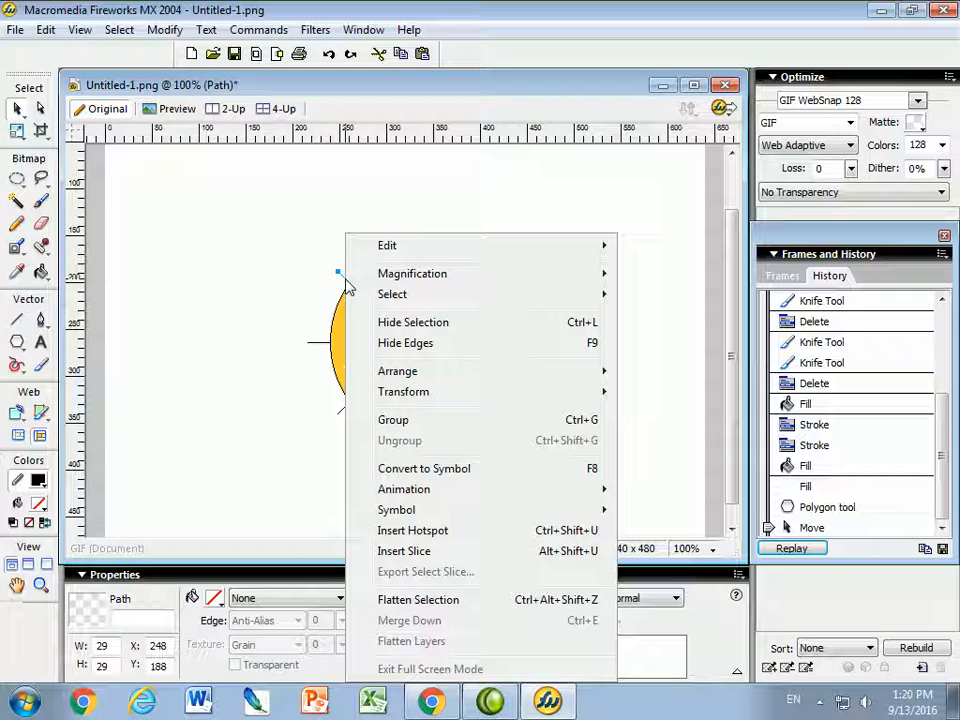
{"action": "mouse_move", "coordinate": [429, 377]}
{"action": "left_click", "coordinate": [690, 376]}
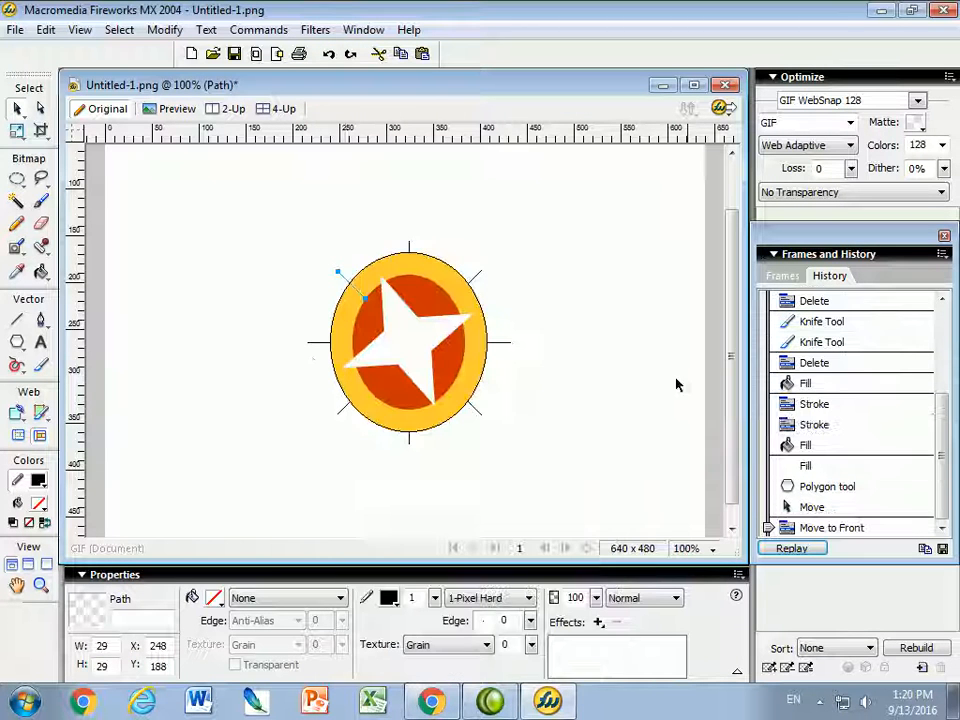
{"action": "right_click", "coordinate": [312, 342]}
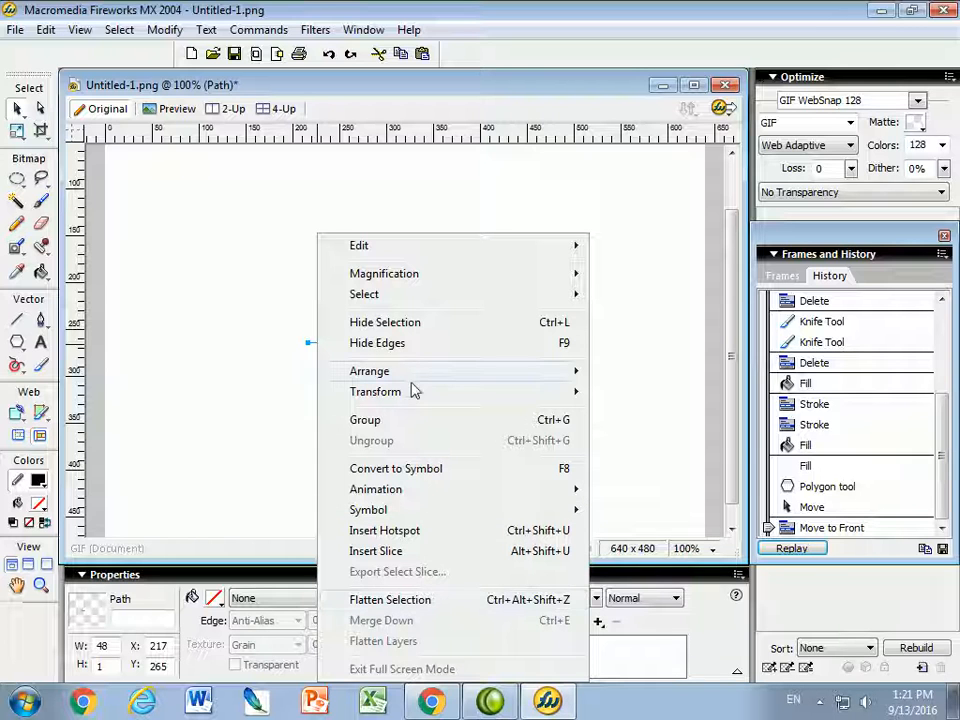
{"action": "mouse_move", "coordinate": [422, 371]}
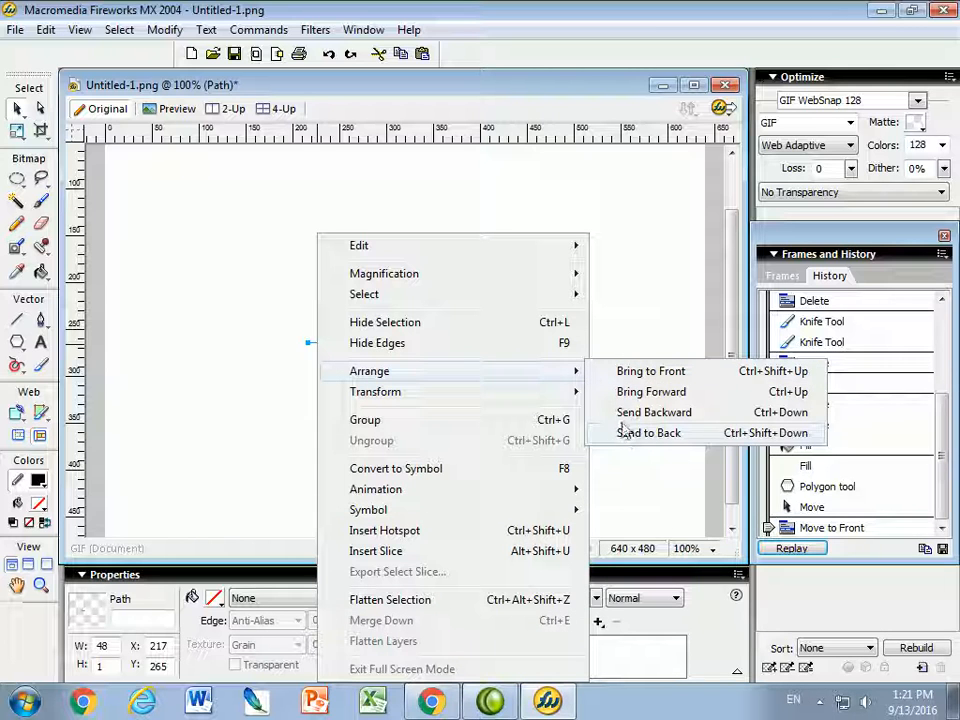
{"action": "left_click", "coordinate": [616, 372]}
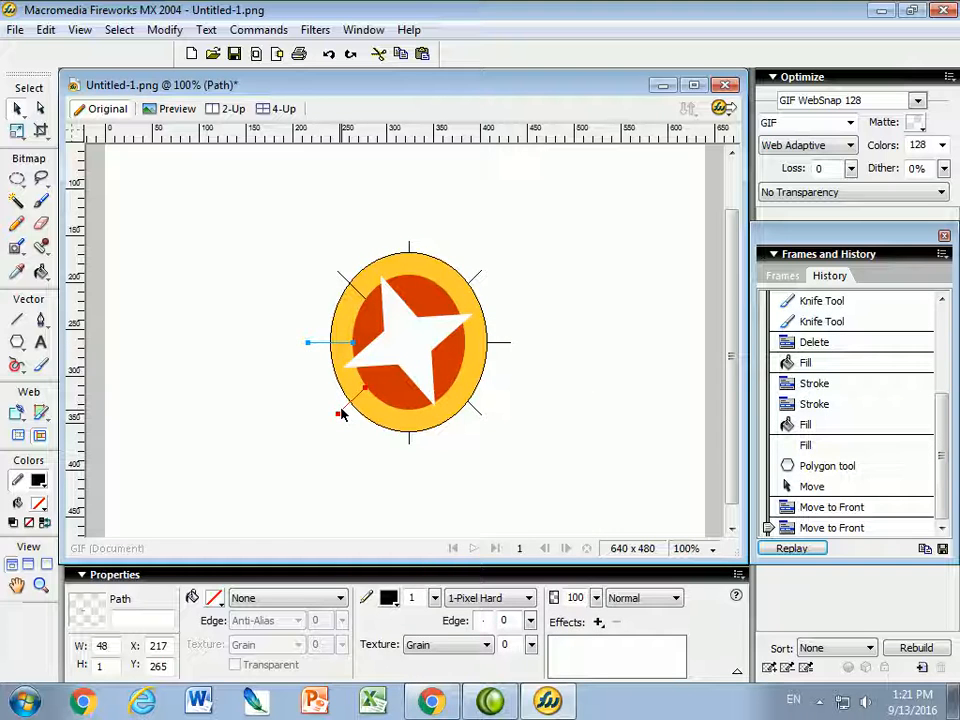
Step: Bring the lower-left diagonal line forward by one level
{"action": "right_click", "coordinate": [340, 414]}
{"action": "mouse_move", "coordinate": [410, 373]}
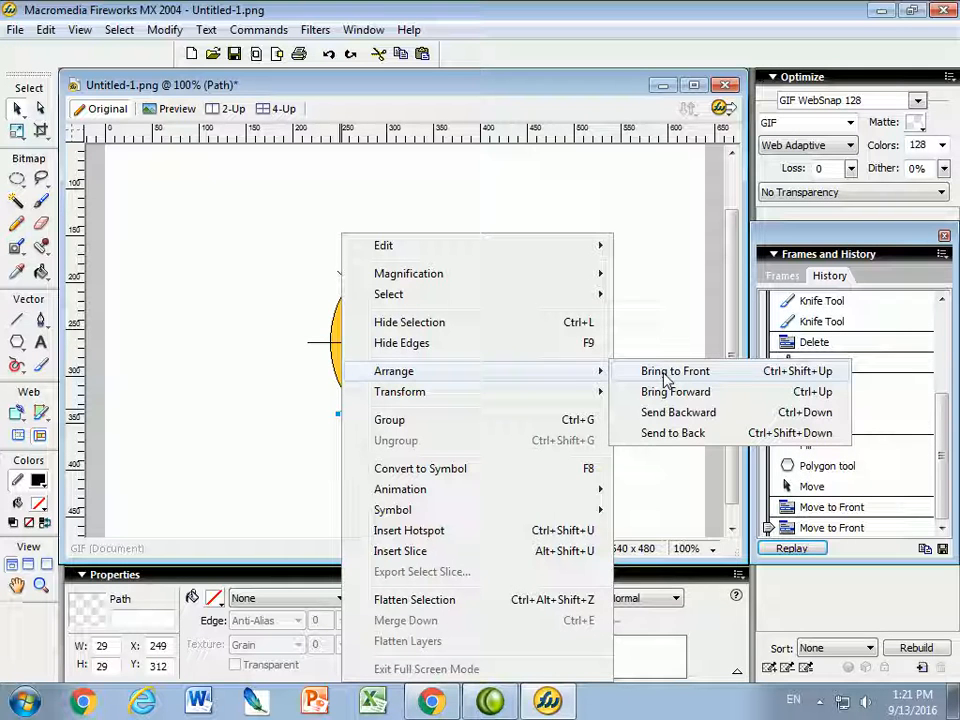
{"action": "left_click", "coordinate": [656, 392]}
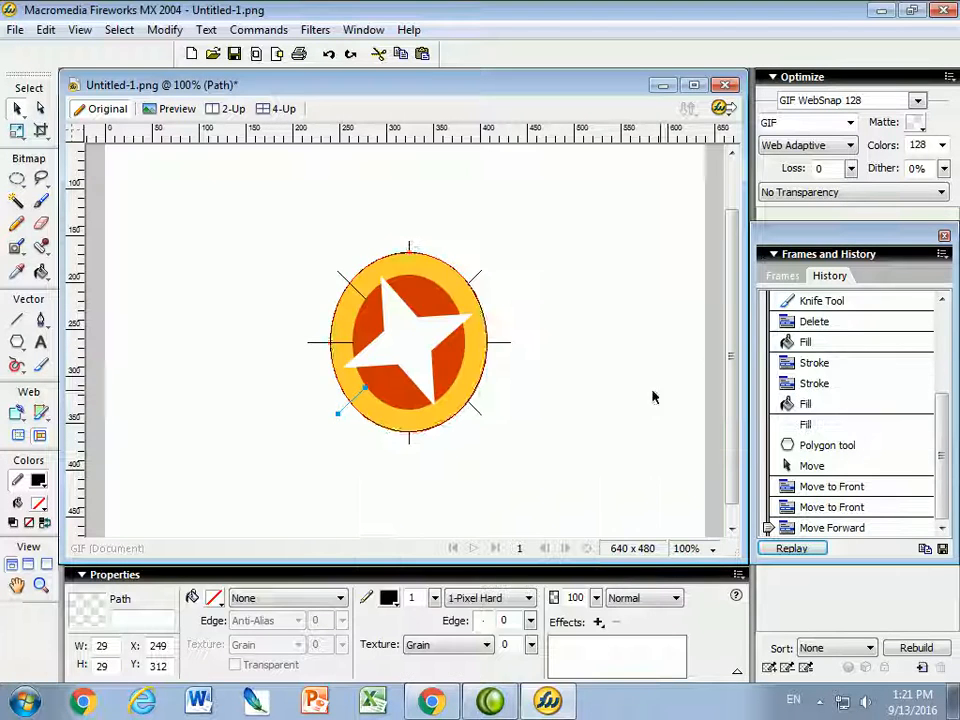
Step: Bring the lower vertical line and the lower-left diagonal line to the front
{"action": "right_click", "coordinate": [410, 445]}
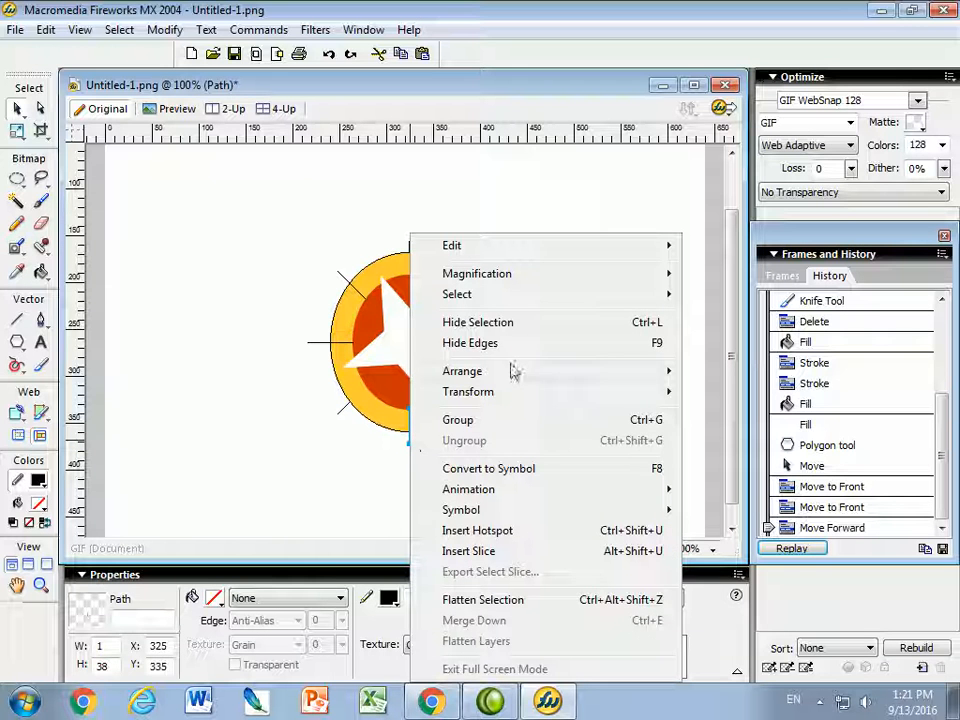
{"action": "mouse_move", "coordinate": [501, 373]}
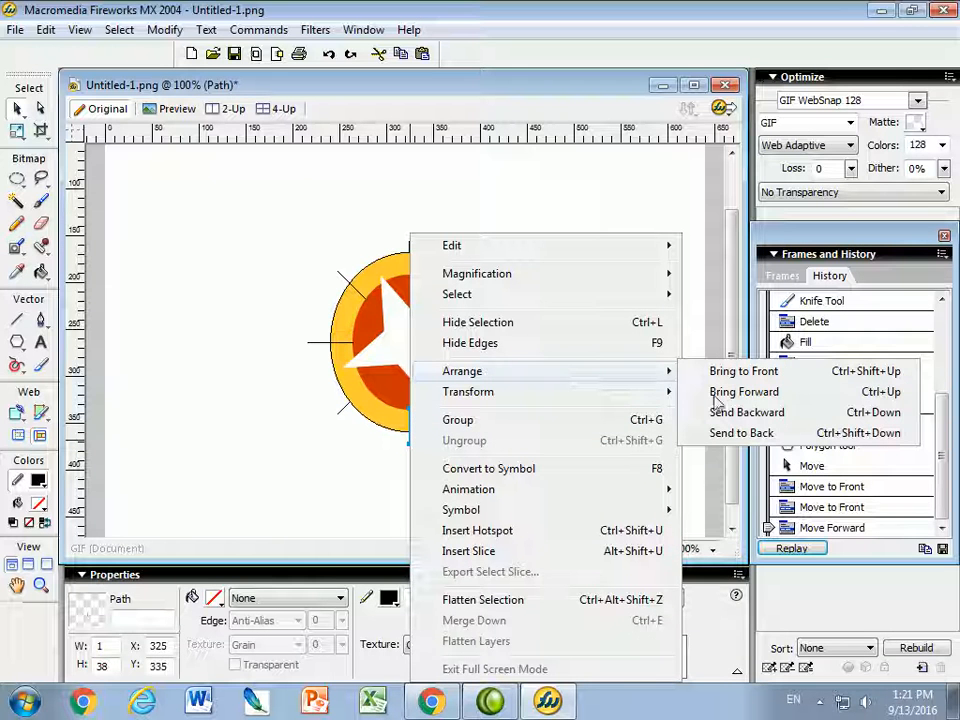
{"action": "left_click", "coordinate": [716, 372]}
{"action": "left_click", "coordinate": [346, 410]}
{"action": "right_click", "coordinate": [343, 411]}
{"action": "mouse_move", "coordinate": [465, 380]}
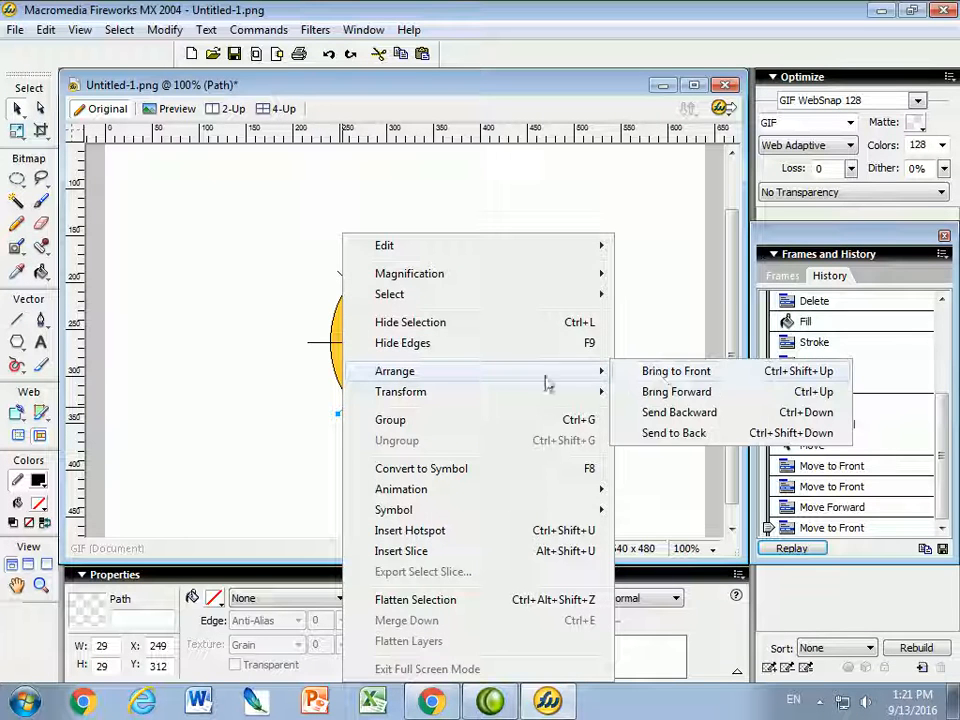
{"action": "left_click", "coordinate": [665, 372]}
Step: Bring the right horizontal line and the lower-right diagonal line to the front
{"action": "left_click", "coordinate": [499, 343]}
{"action": "right_click", "coordinate": [500, 343]}
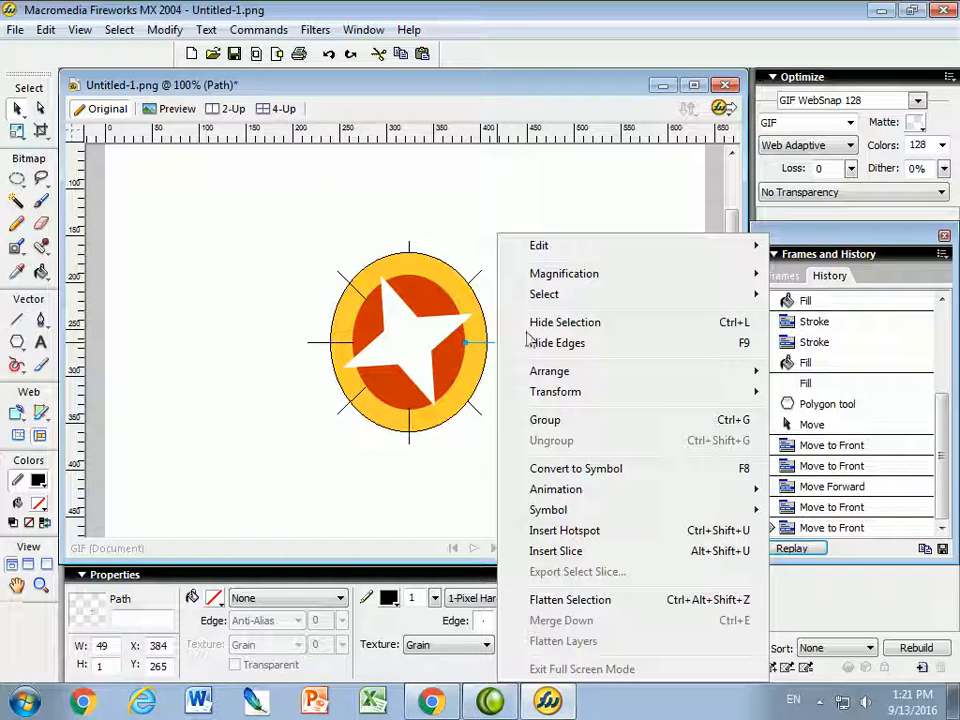
{"action": "mouse_move", "coordinate": [556, 380]}
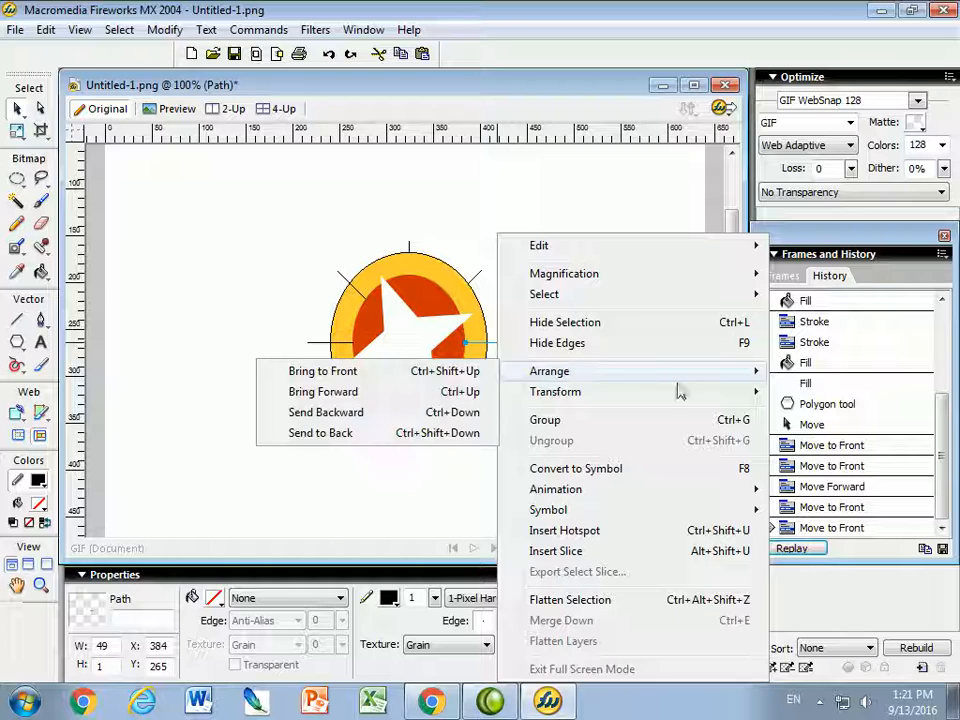
{"action": "left_click", "coordinate": [392, 375]}
{"action": "left_click", "coordinate": [474, 412]}
{"action": "right_click", "coordinate": [474, 412]}
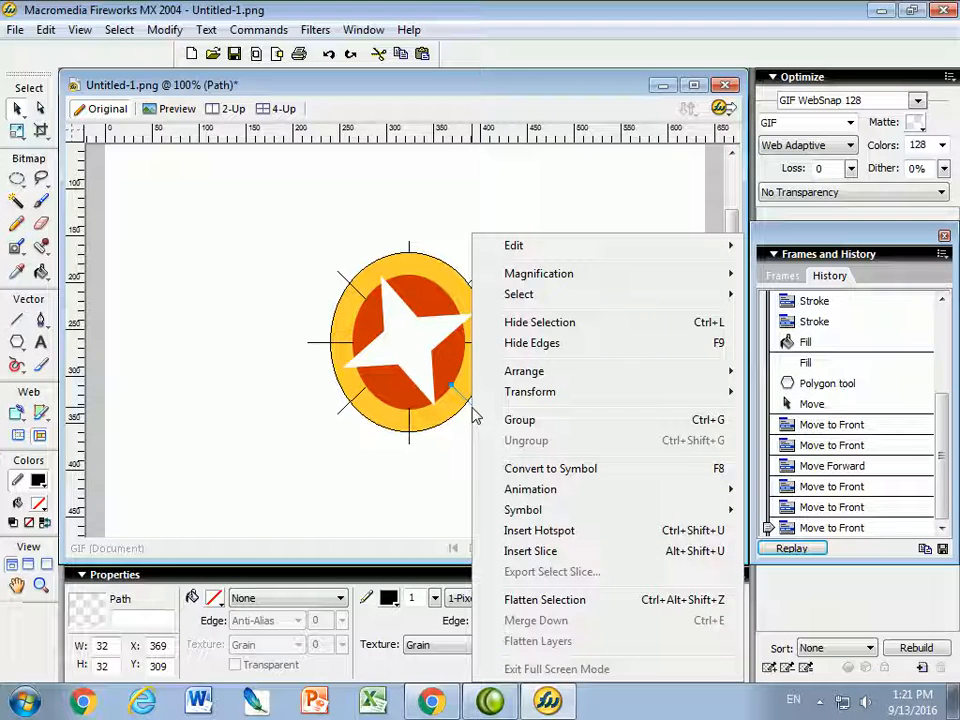
{"action": "mouse_move", "coordinate": [591, 377]}
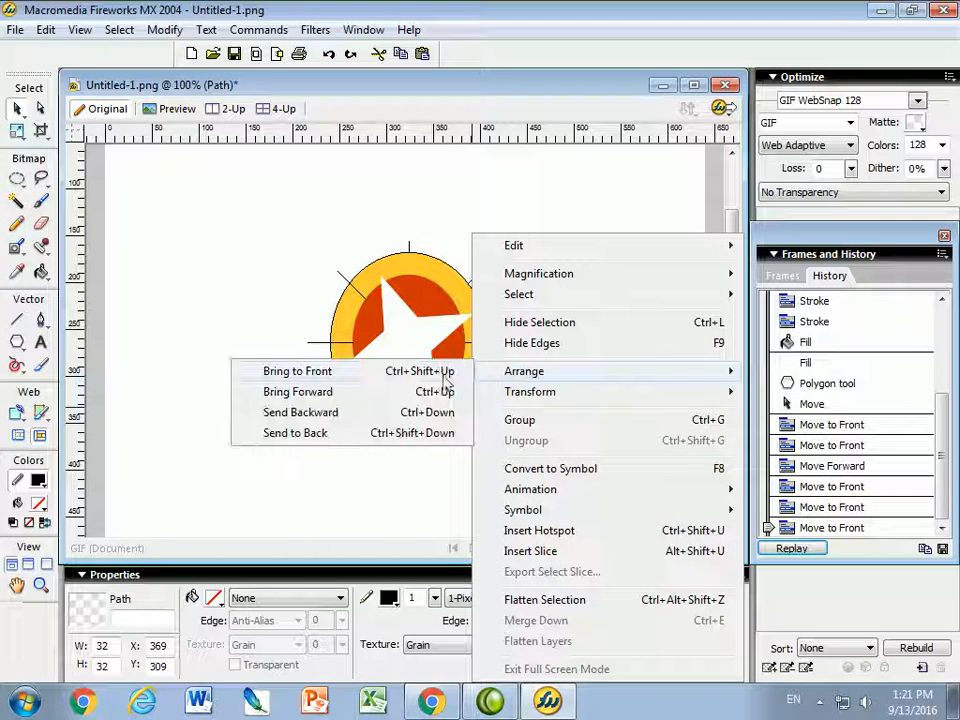
{"action": "left_click", "coordinate": [300, 371]}
Step: Bring the upper-right diagonal line and the upper vertical line to the front, leaving nothing selected
{"action": "left_click", "coordinate": [474, 287]}
{"action": "right_click", "coordinate": [474, 282]}
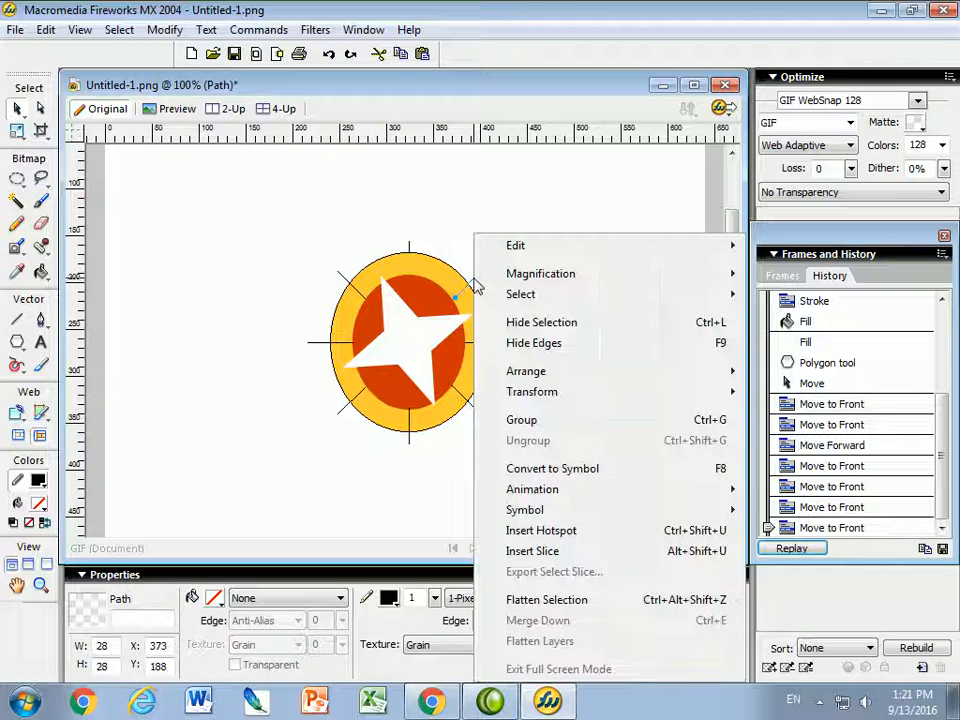
{"action": "mouse_move", "coordinate": [536, 376]}
{"action": "left_click", "coordinate": [300, 371]}
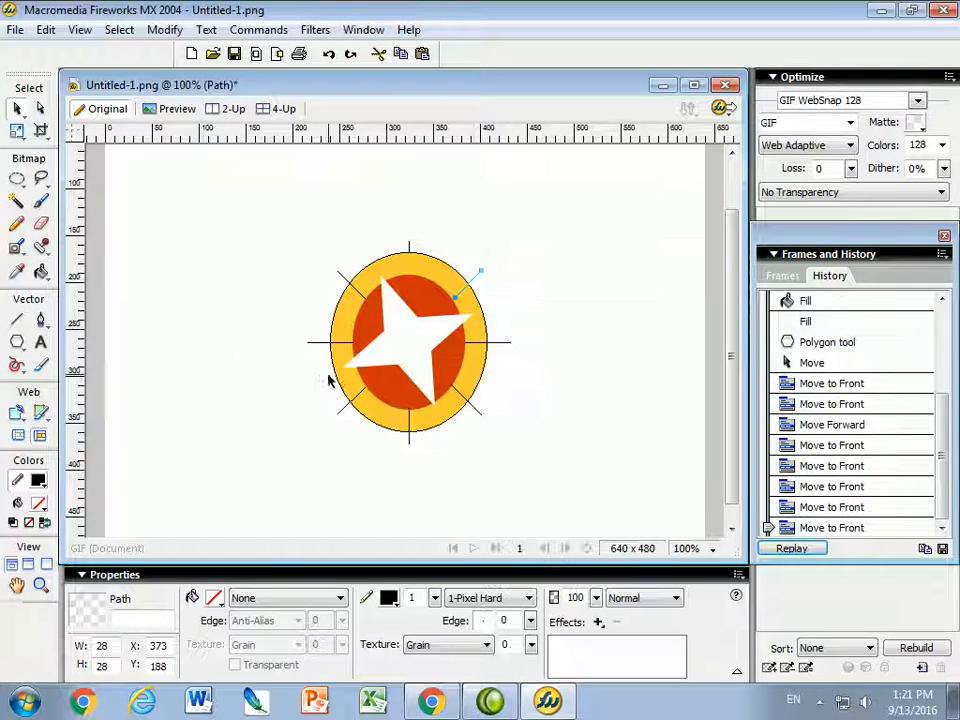
{"action": "right_click", "coordinate": [410, 249]}
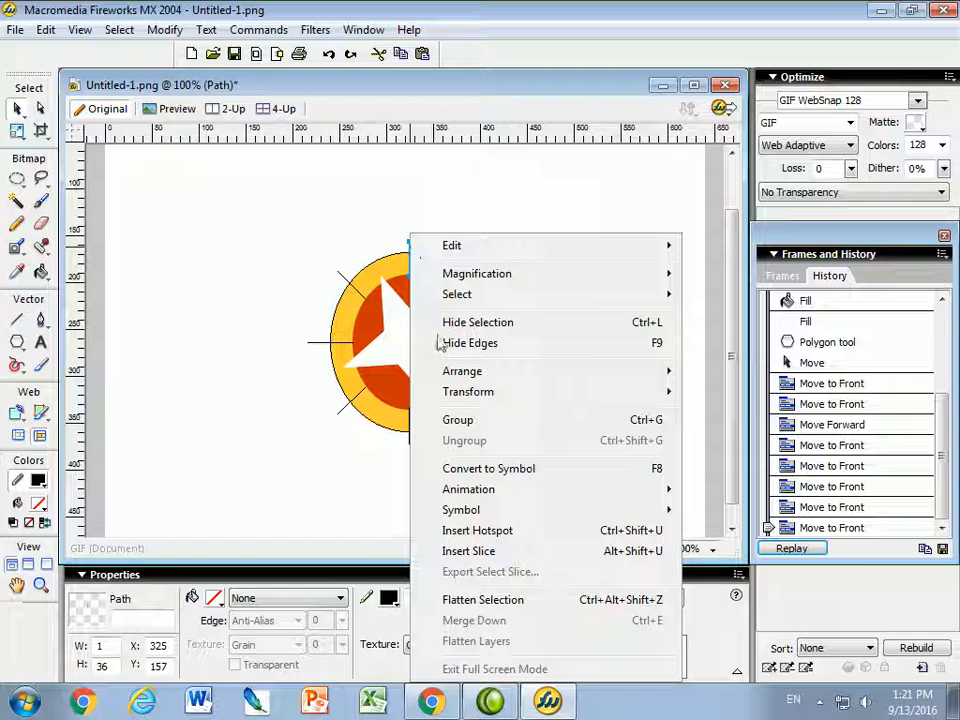
{"action": "mouse_move", "coordinate": [456, 373]}
{"action": "left_click", "coordinate": [718, 370]}
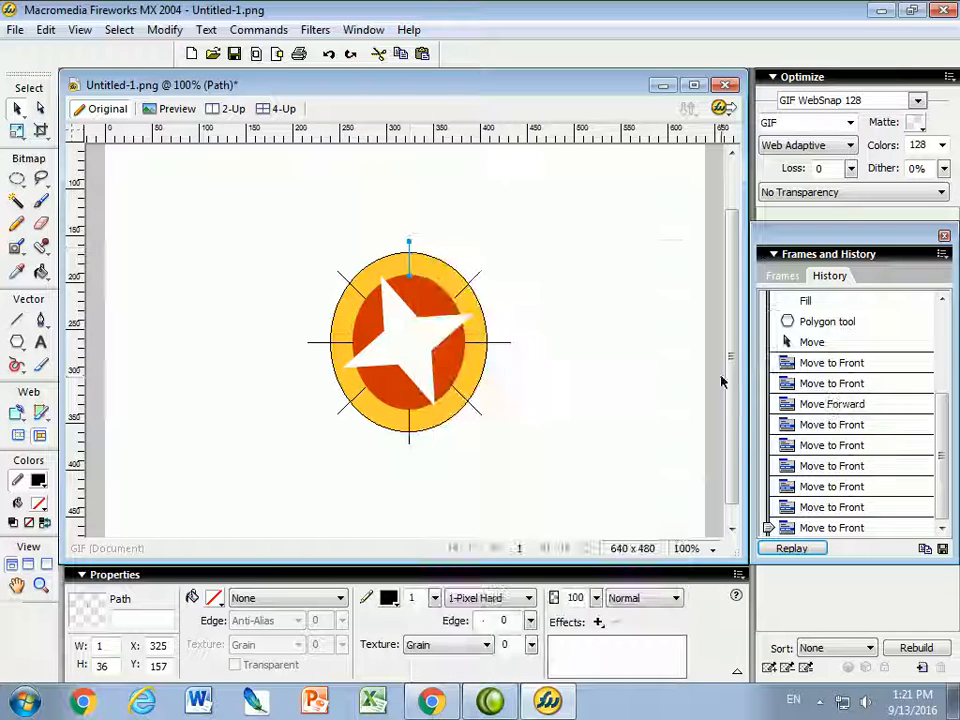
{"action": "left_click", "coordinate": [326, 510]}
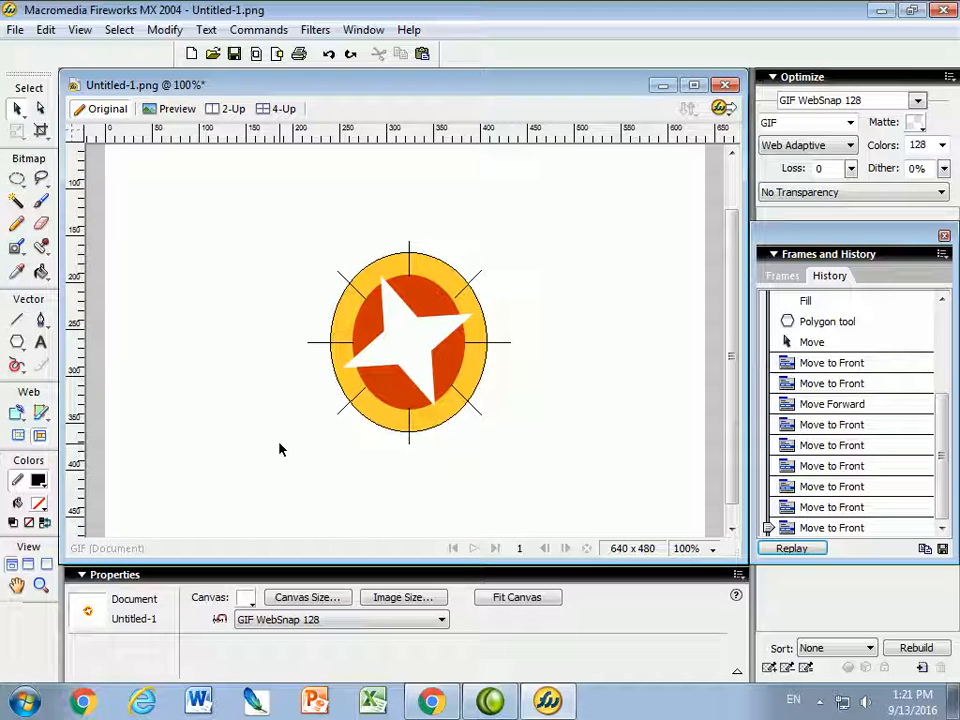